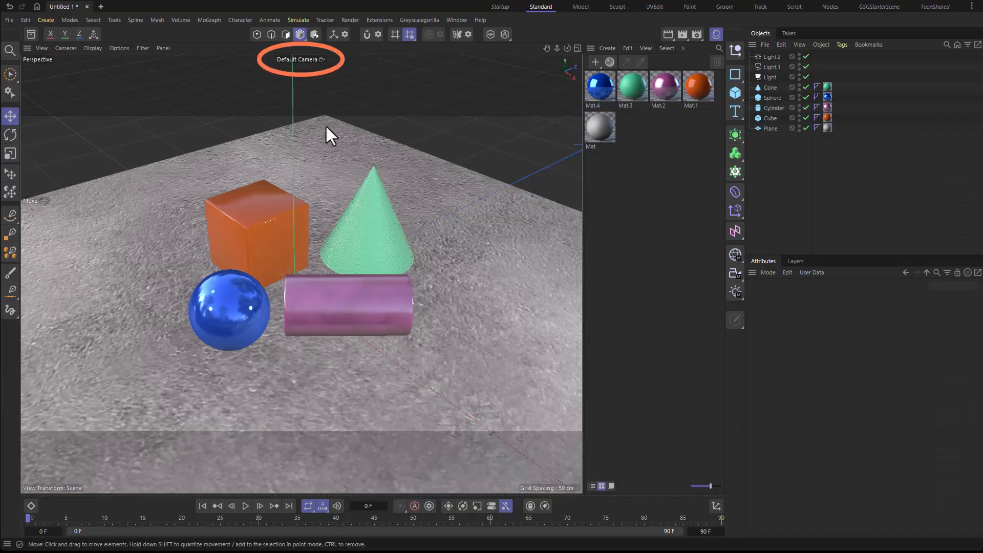
Step: Frame the cube, cone, sphere and cylinder from above, add a camera from that view, and inspect it from outside
{"action": "mouse_move", "coordinate": [401, 152]}
{"action": "left_mouse_down", "text": "alt"}
{"action": "mouse_move", "coordinate": [221, 164]}
{"action": "mouse_move", "coordinate": [443, 155]}
{"action": "mouse_move", "coordinate": [360, 174]}
{"action": "mouse_move", "coordinate": [427, 174]}
{"action": "mouse_move", "coordinate": [385, 184]}
{"action": "left_mouse_up", "text": "alt"}
{"action": "mouse_move", "coordinate": [425, 185]}
{"action": "right_mouse_down", "text": "alt"}
{"action": "mouse_move", "coordinate": [337, 191]}
{"action": "mouse_move", "coordinate": [422, 189]}
{"action": "right_mouse_up", "text": "alt"}
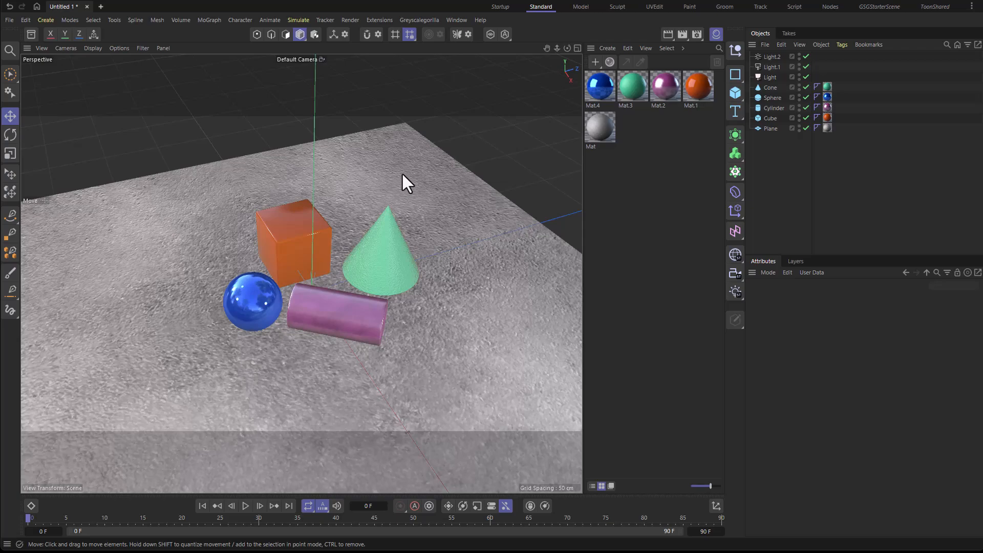
{"action": "left_click", "coordinate": [736, 273]}
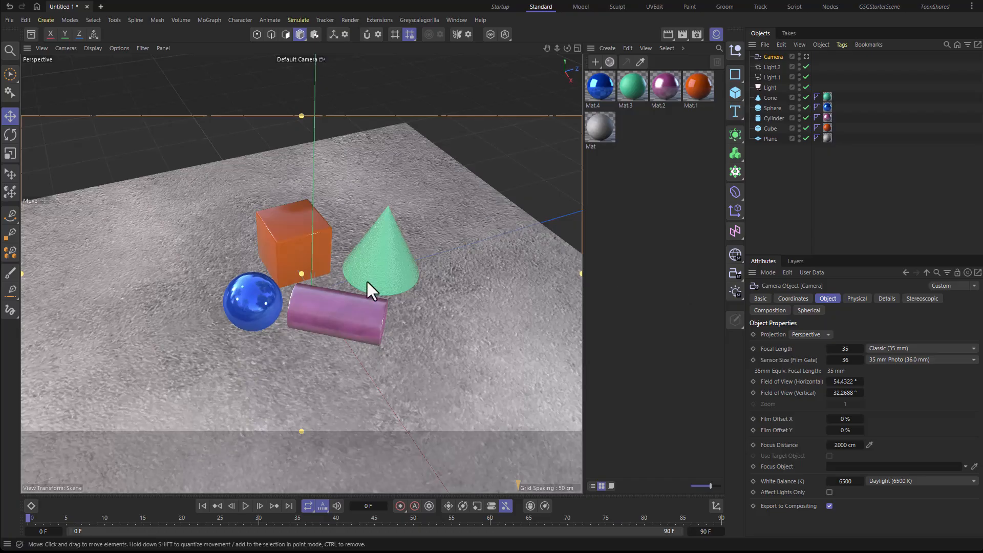
{"action": "scroll", "coordinate": [367, 281], "scroll_direction": "down", "scroll_amount": 10}
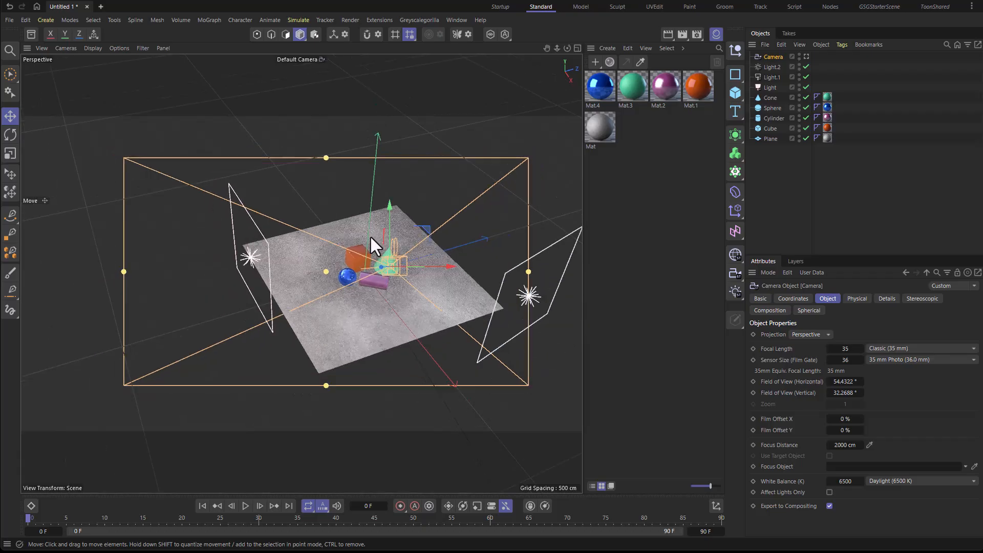
{"action": "left_click_drag", "start_coordinate": [394, 279], "coordinate": [397, 267], "text": "alt"}
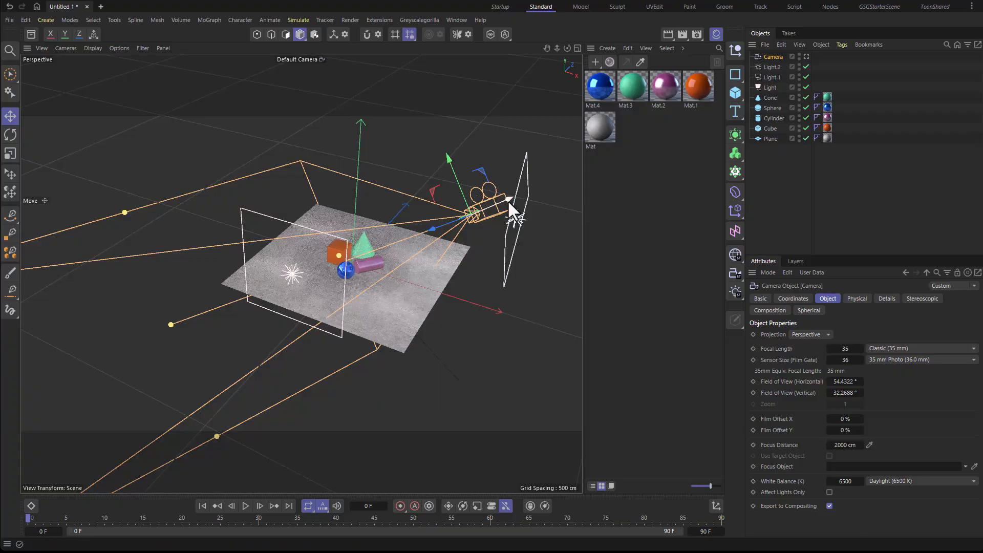
{"action": "mouse_move", "coordinate": [456, 201]}
{"action": "left_mouse_down", "text": "alt"}
{"action": "mouse_move", "coordinate": [435, 214]}
{"action": "mouse_move", "coordinate": [443, 212]}
{"action": "left_mouse_up", "text": "alt"}
Step: Try adjusting the new camera's field of view in the viewport, and undo the change
{"action": "left_click_drag", "start_coordinate": [436, 262], "coordinate": [398, 243]}
{"action": "key", "text": "r"}
{"action": "key", "text": "ctrl+z"}
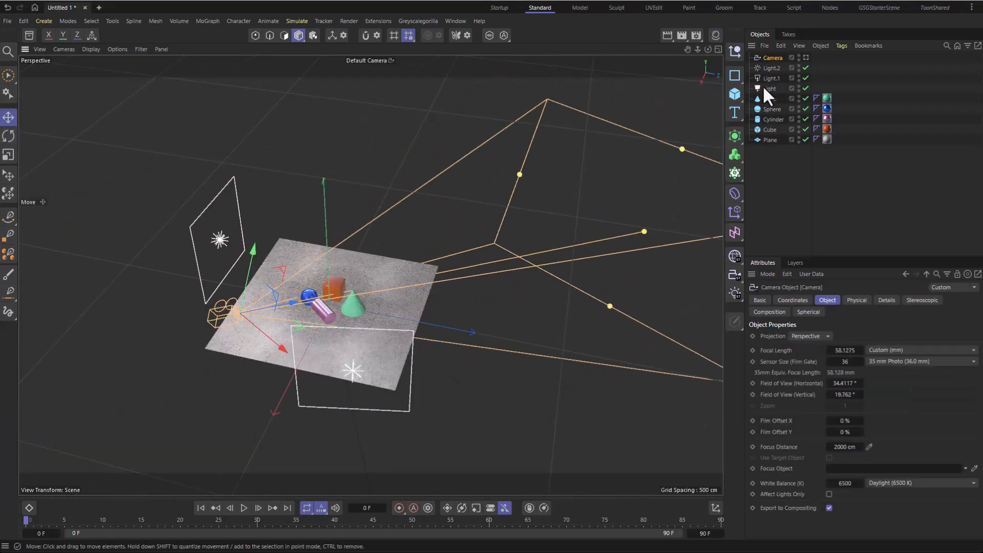
Step: Look through the new camera in the viewport and rename it Render_1
{"action": "left_click", "coordinate": [805, 57]}
{"action": "left_click_drag", "start_coordinate": [370, 115], "coordinate": [392, 76]}
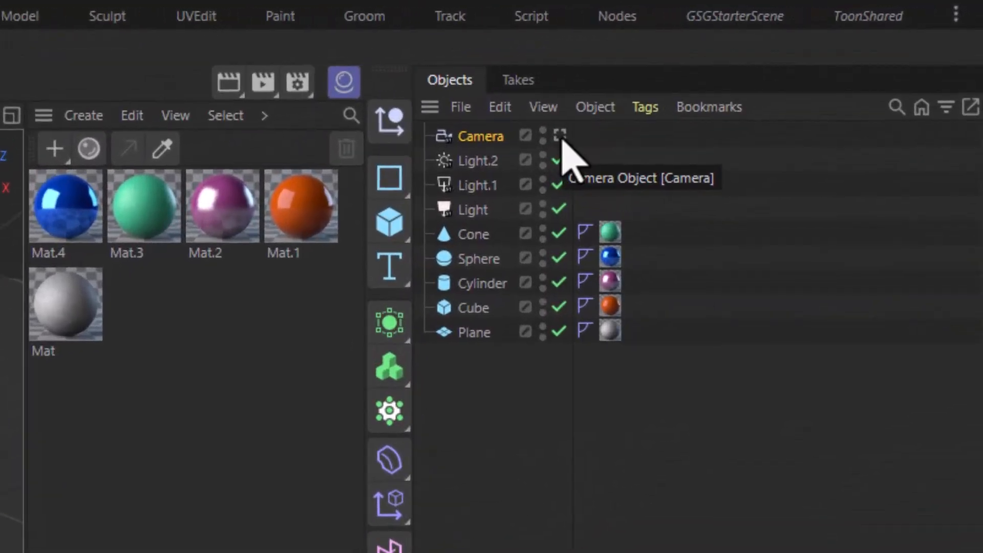
{"action": "left_click", "coordinate": [558, 137]}
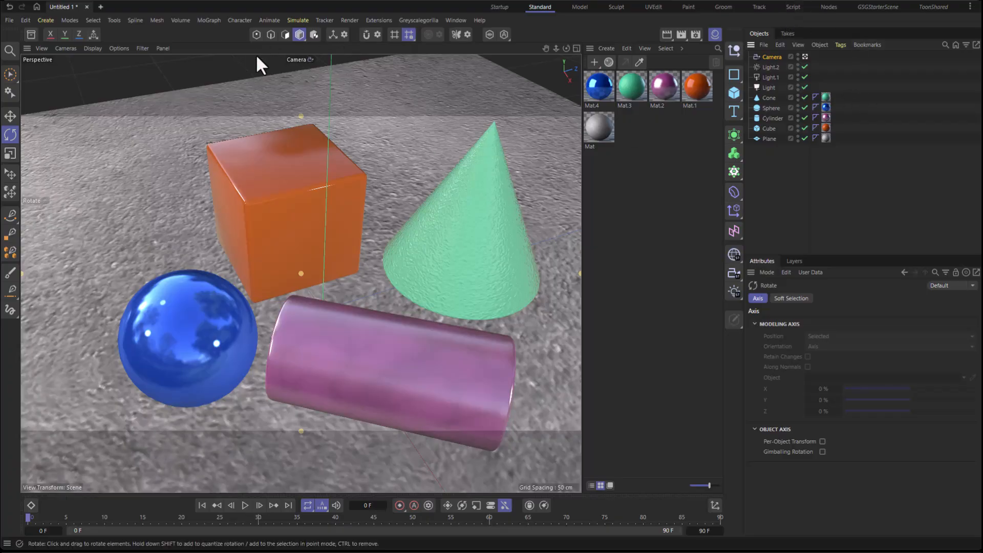
{"action": "double_click", "coordinate": [776, 57]}
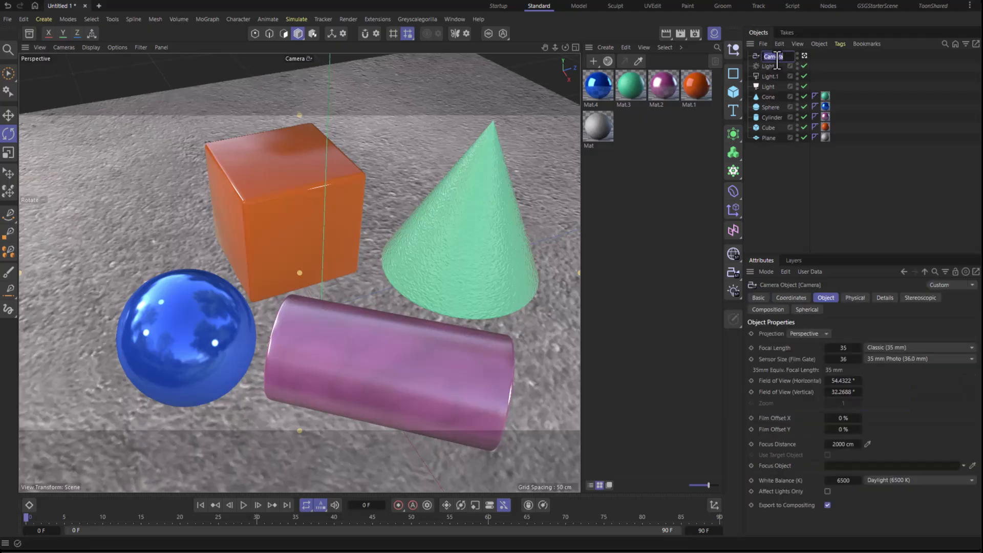
{"action": "type", "text": "Render_1"}
{"action": "key", "text": "Return"}
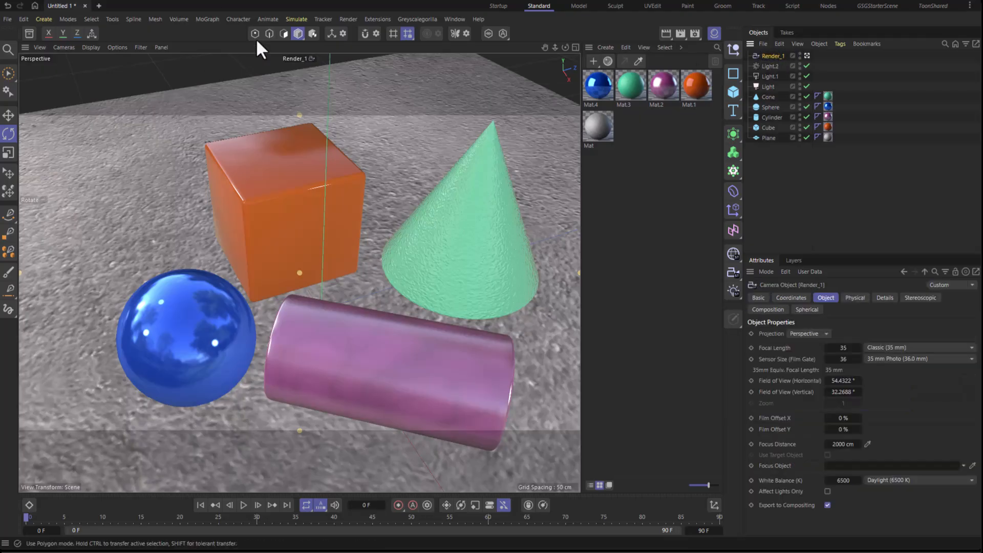
Step: Compare the default camera's view with Render_1 by switching between them, ending on Render_1
{"action": "left_click", "coordinate": [807, 56]}
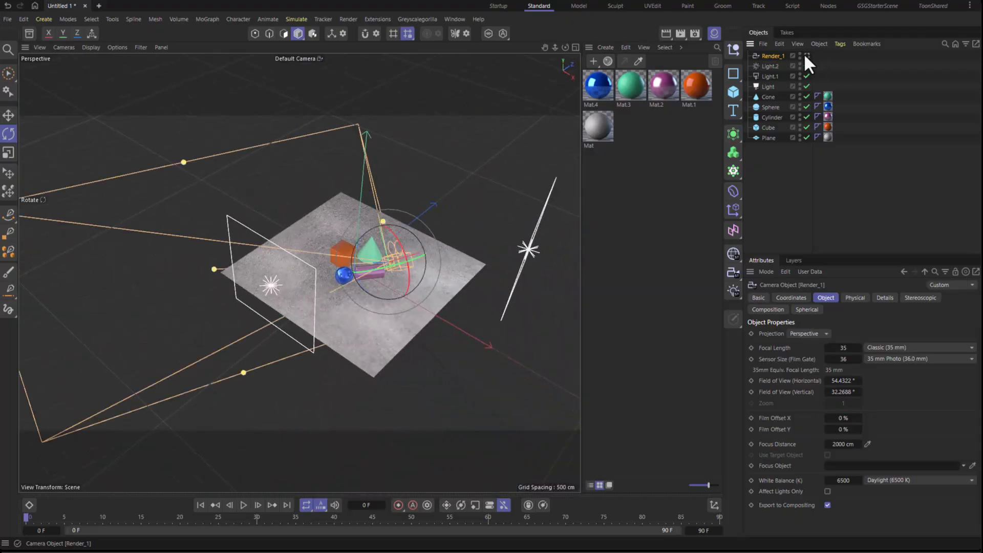
{"action": "left_click", "coordinate": [806, 55]}
{"action": "left_click", "coordinate": [807, 55]}
{"action": "left_click", "coordinate": [807, 55]}
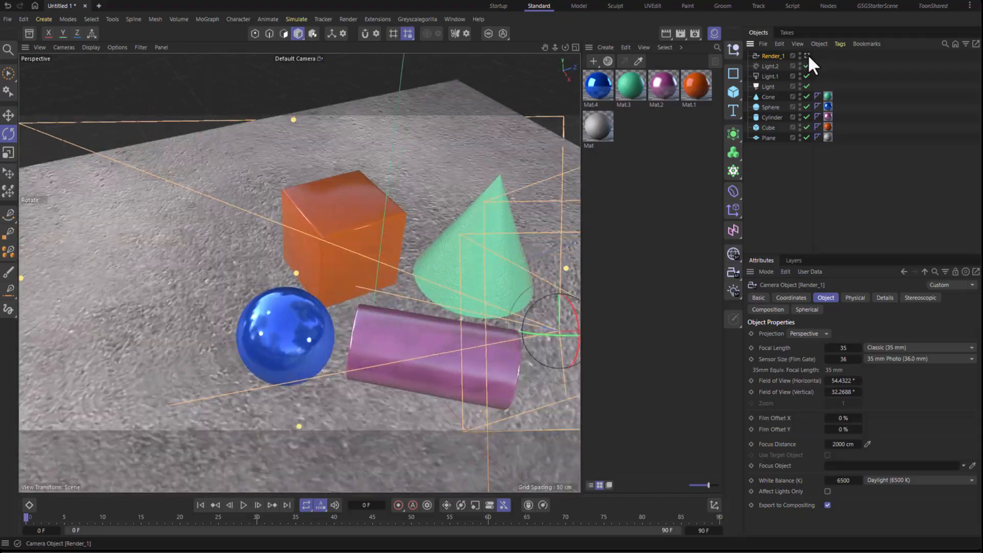
{"action": "left_click", "coordinate": [807, 56]}
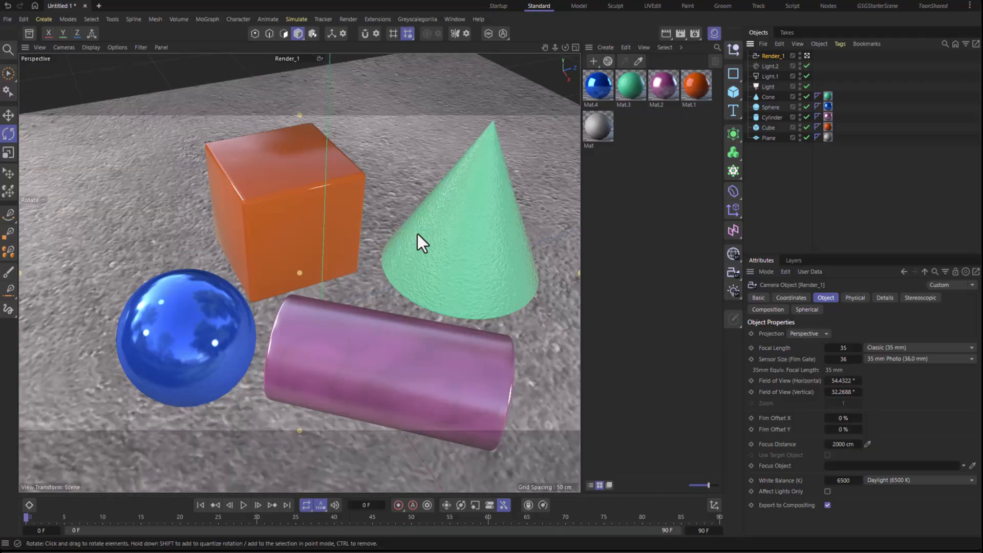
Step: Reframe the Render_1 camera to a low view facing the four objects, checking its placement from the default camera
{"action": "right_click_drag", "start_coordinate": [417, 234], "coordinate": [374, 269], "text": "alt"}
{"action": "left_click_drag", "start_coordinate": [374, 269], "coordinate": [278, 229], "text": "alt"}
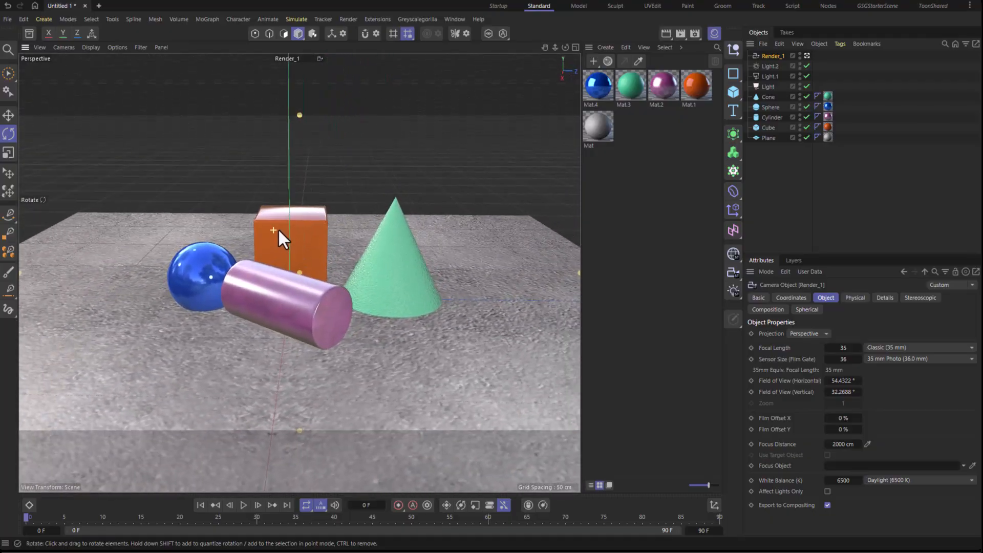
{"action": "right_click_drag", "start_coordinate": [277, 229], "coordinate": [318, 219], "text": "alt"}
{"action": "left_click_drag", "start_coordinate": [314, 223], "coordinate": [362, 221], "text": "alt"}
{"action": "right_click_drag", "start_coordinate": [354, 213], "coordinate": [374, 202], "text": "alt"}
{"action": "left_click", "coordinate": [806, 56]}
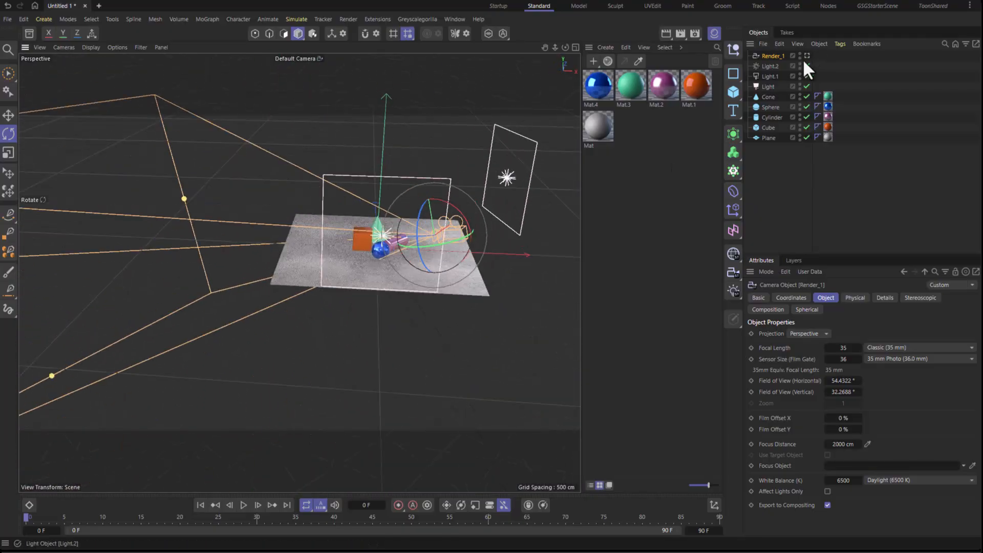
{"action": "left_click", "coordinate": [806, 55]}
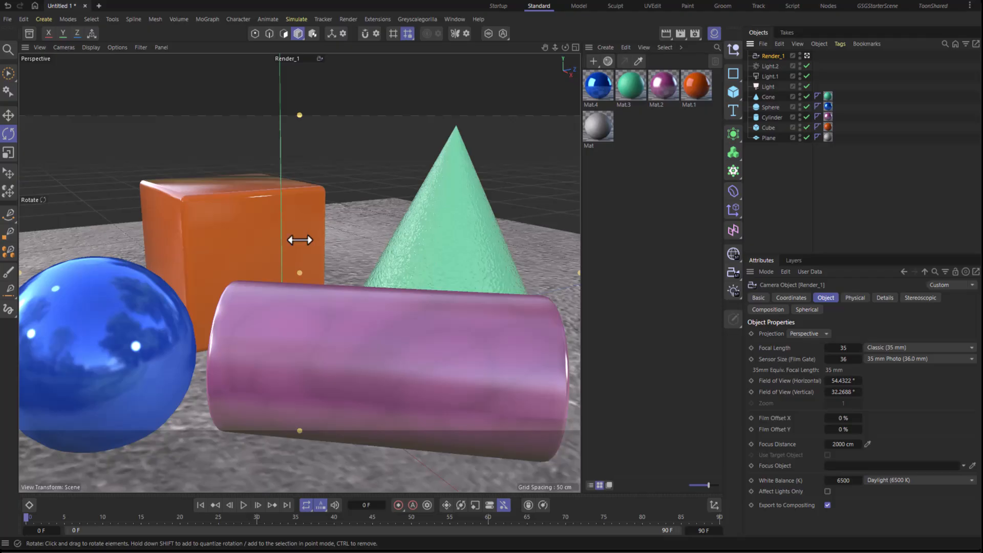
{"action": "right_click_drag", "start_coordinate": [298, 237], "coordinate": [330, 211], "text": "alt"}
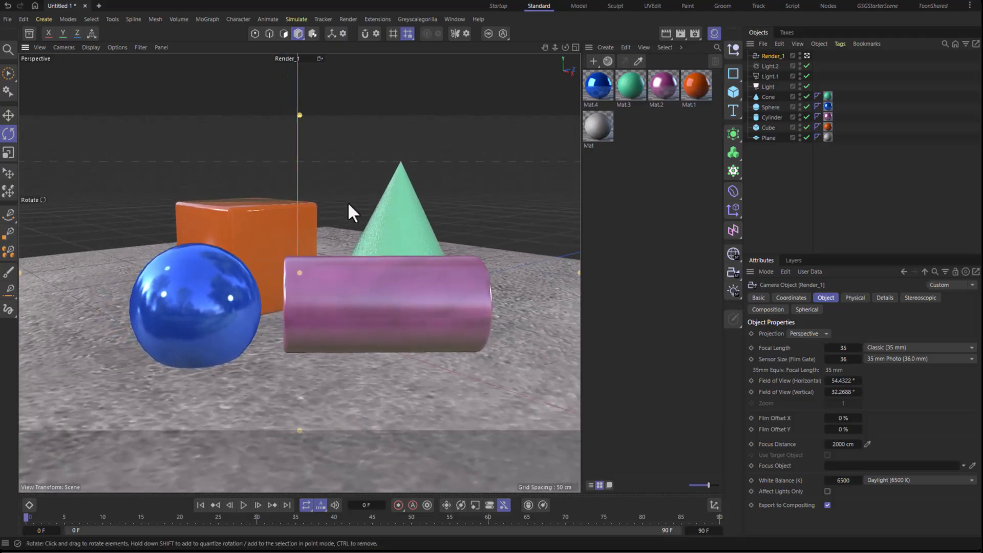
{"action": "mouse_move", "coordinate": [346, 213]}
{"action": "left_mouse_down", "text": "alt"}
{"action": "mouse_move", "coordinate": [336, 225]}
{"action": "mouse_move", "coordinate": [353, 222]}
{"action": "mouse_move", "coordinate": [265, 234]}
{"action": "mouse_move", "coordinate": [319, 220]}
{"action": "mouse_move", "coordinate": [348, 227]}
{"action": "mouse_move", "coordinate": [327, 213]}
{"action": "left_mouse_up", "text": "alt"}
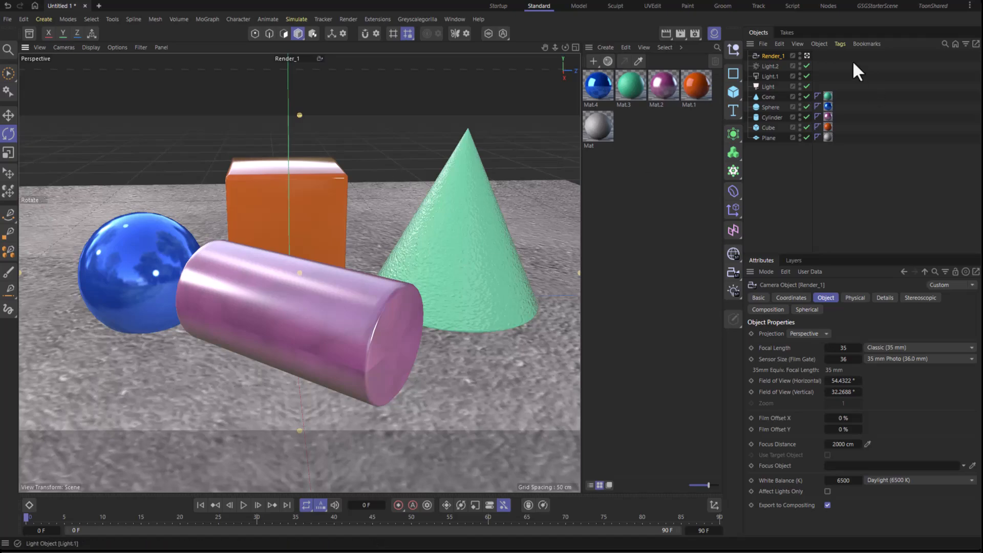
Step: Switch to the default camera, orbit around the scene, and move the blue sphere slightly
{"action": "left_click", "coordinate": [807, 55]}
{"action": "left_click", "coordinate": [807, 56]}
{"action": "left_click_drag", "start_coordinate": [424, 241], "coordinate": [340, 246], "text": "alt"}
{"action": "left_click", "coordinate": [334, 250]}
{"action": "scroll", "coordinate": [334, 251], "scroll_direction": "up", "scroll_amount": 5}
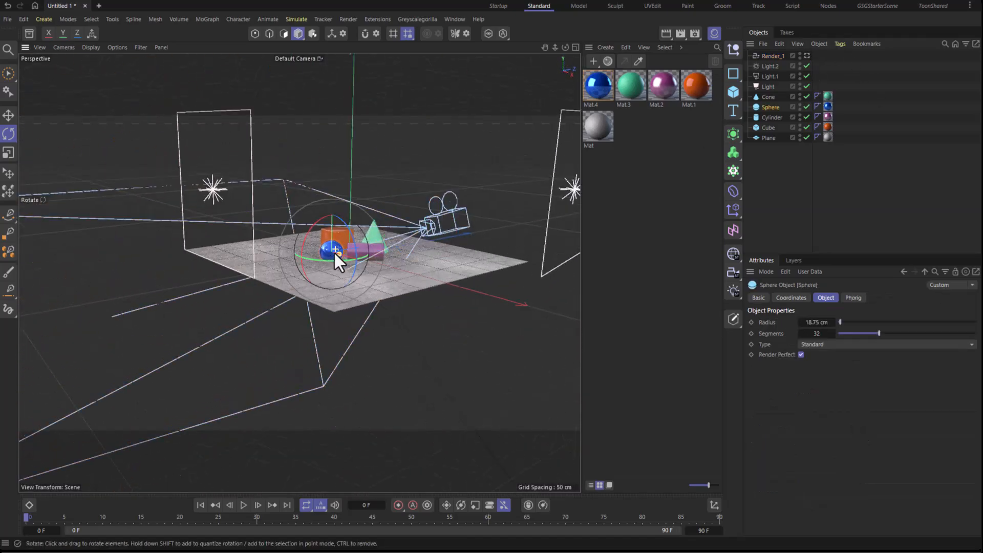
{"action": "key", "text": "e"}
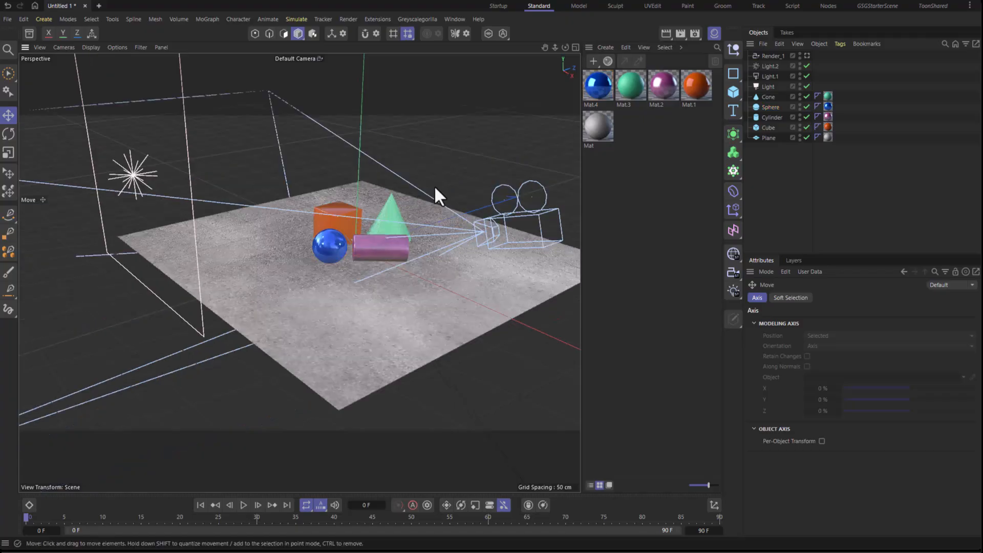
Step: Look through Render_1 and render its view in the Picture Viewer
{"action": "left_click", "coordinate": [807, 56]}
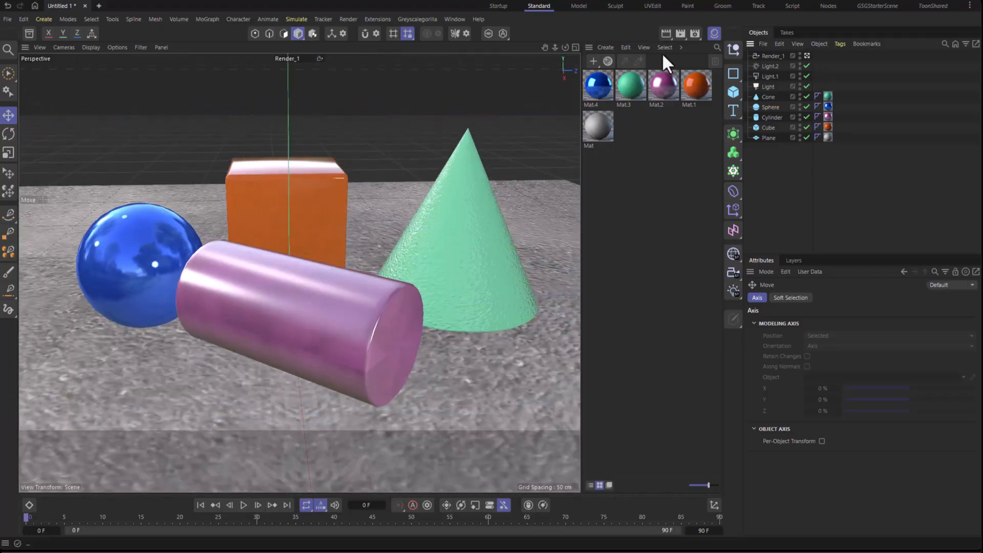
{"action": "left_click", "coordinate": [680, 33]}
{"action": "left_click_drag", "start_coordinate": [709, 29], "coordinate": [301, 48]}
Step: Add a second camera from a low close-up of the blue sphere in the default view, and name it Render_2
{"action": "left_click", "coordinate": [807, 55]}
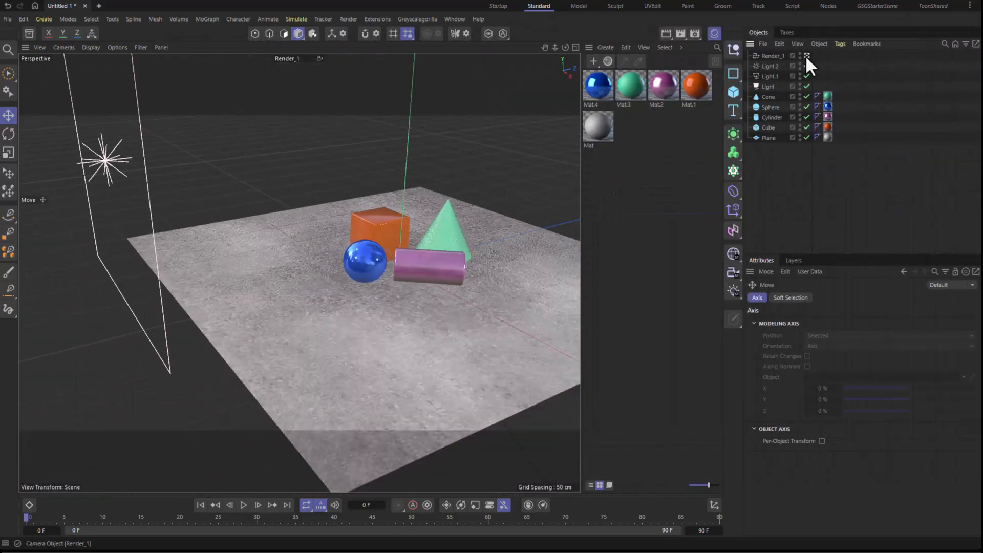
{"action": "scroll", "coordinate": [404, 239], "scroll_direction": "up", "scroll_amount": 10}
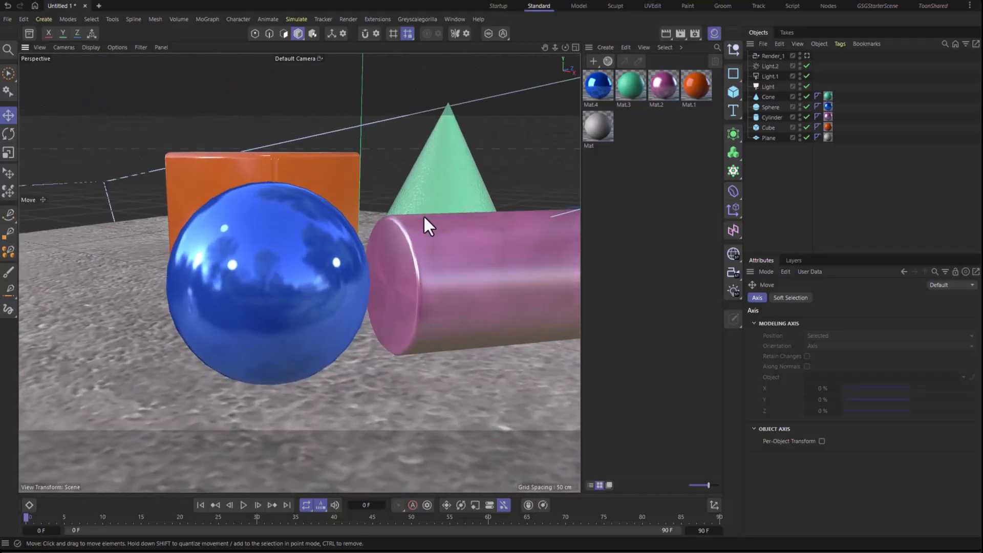
{"action": "left_click", "coordinate": [733, 272]}
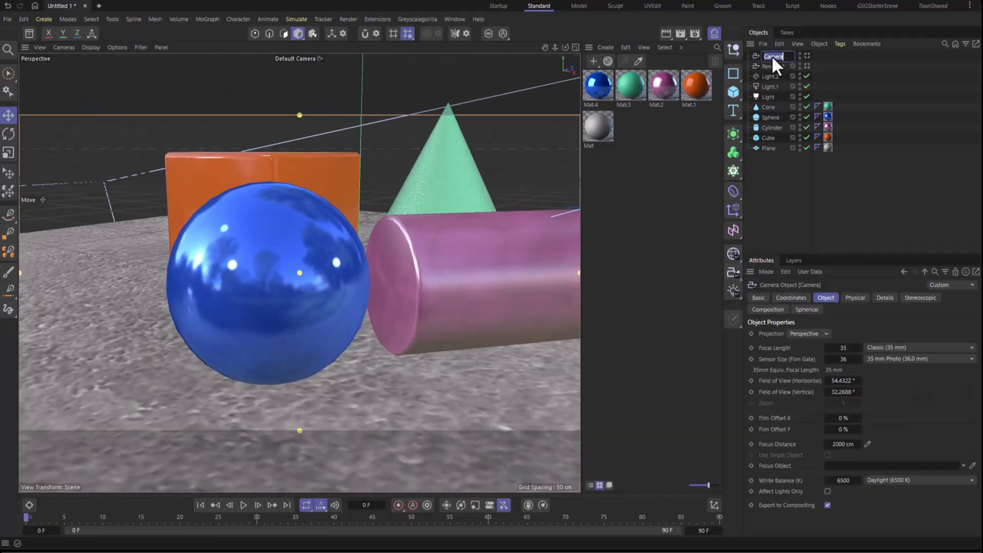
{"action": "double_click", "coordinate": [772, 55]}
{"action": "type", "text": "Render_2"}
{"action": "key", "text": "Return"}
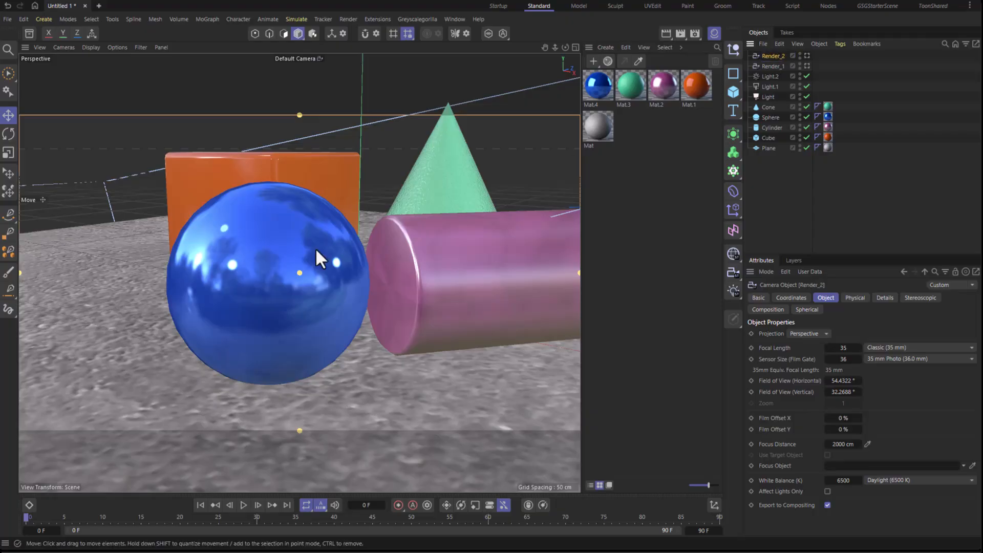
Step: Add a third camera from a close-up between the orange cube and the blue sphere, and name it Render_3
{"action": "left_click_drag", "start_coordinate": [316, 247], "coordinate": [248, 228], "text": "alt"}
{"action": "middle_click_drag", "start_coordinate": [249, 228], "coordinate": [467, 172], "text": "alt"}
{"action": "left_click_drag", "start_coordinate": [467, 173], "coordinate": [269, 210], "text": "alt"}
{"action": "right_click_drag", "start_coordinate": [269, 210], "coordinate": [298, 230], "text": "alt"}
{"action": "middle_click_drag", "start_coordinate": [298, 230], "coordinate": [314, 211], "text": "alt"}
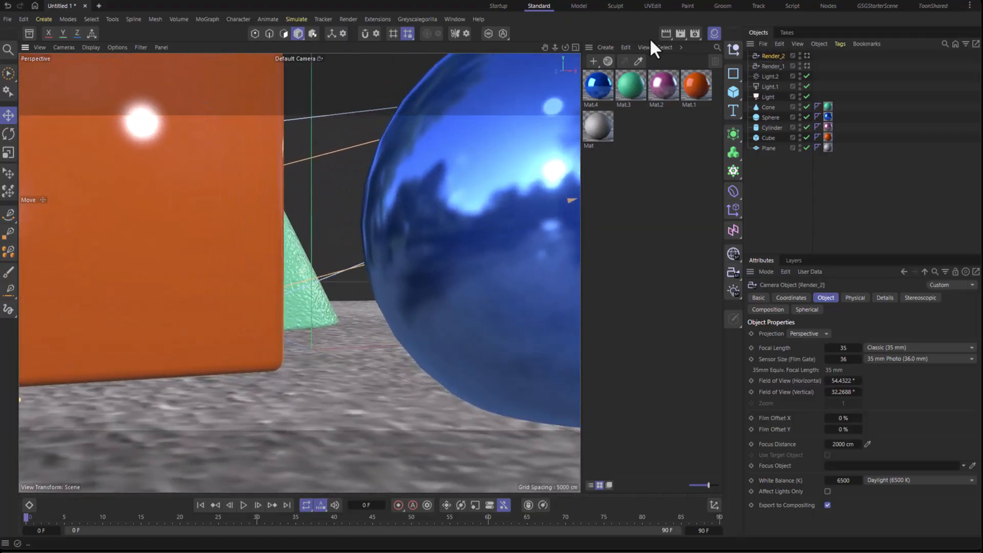
{"action": "left_click", "coordinate": [733, 270]}
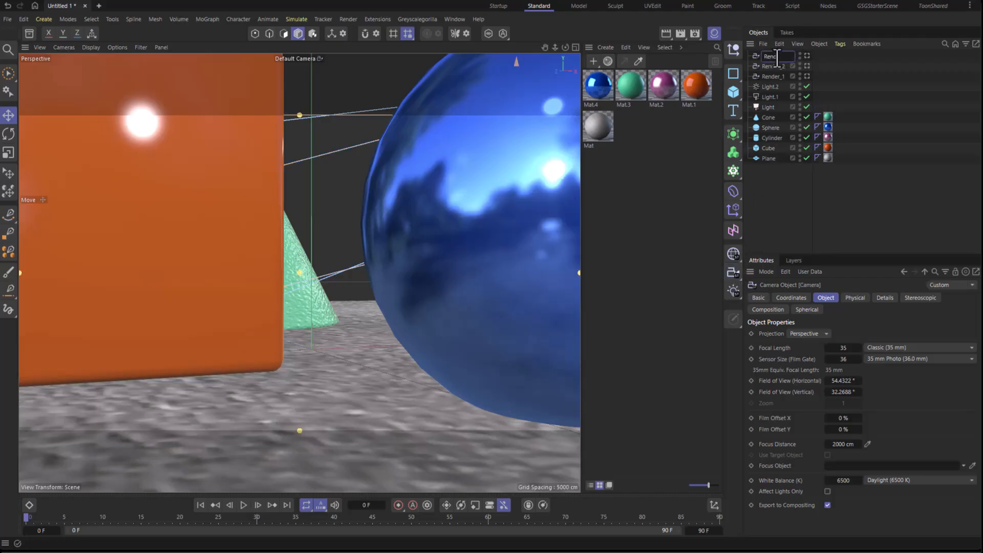
Step: Examine the three cameras' placement around the objects from the default view, selecting the lights and the cylinder
{"action": "scroll", "coordinate": [358, 244], "scroll_direction": "down", "scroll_amount": 4}
{"action": "left_click_drag", "start_coordinate": [372, 162], "coordinate": [361, 212], "text": "alt"}
{"action": "right_click_drag", "start_coordinate": [362, 210], "coordinate": [101, 321], "text": "alt"}
{"action": "left_click_drag", "start_coordinate": [375, 180], "coordinate": [426, 234], "text": "alt"}
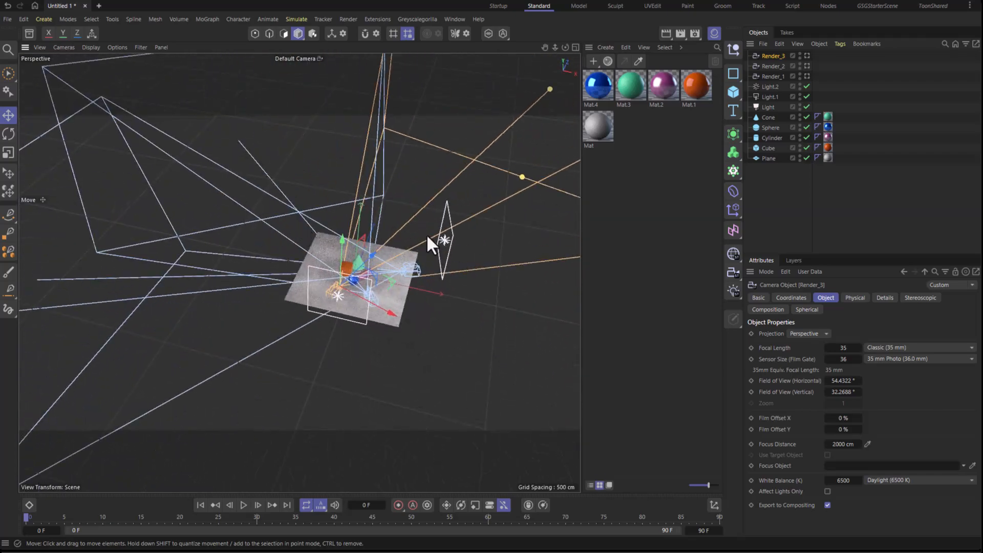
{"action": "left_click", "coordinate": [767, 107]}
{"action": "left_click_drag", "start_coordinate": [518, 238], "coordinate": [384, 294], "text": "alt"}
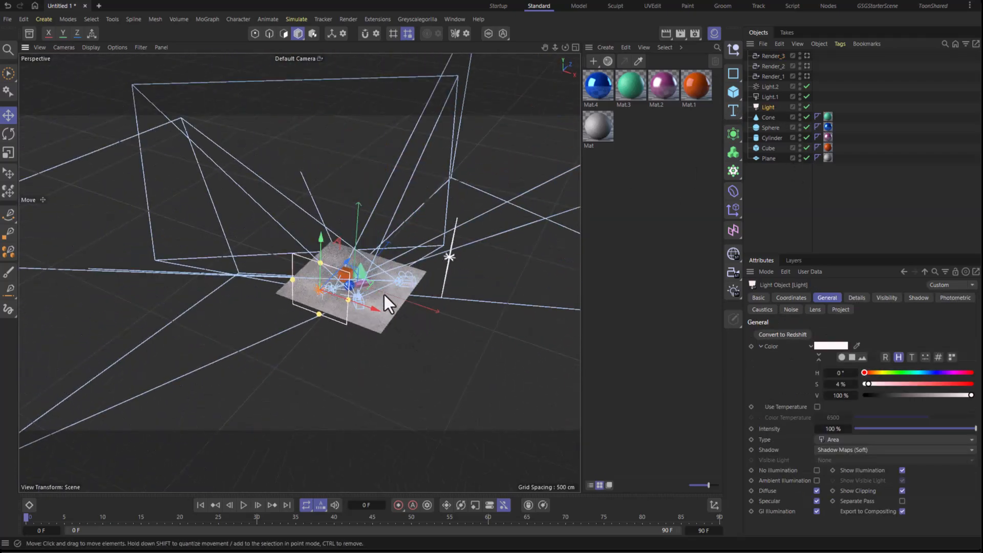
{"action": "left_click", "coordinate": [768, 86]}
{"action": "left_click", "coordinate": [793, 137]}
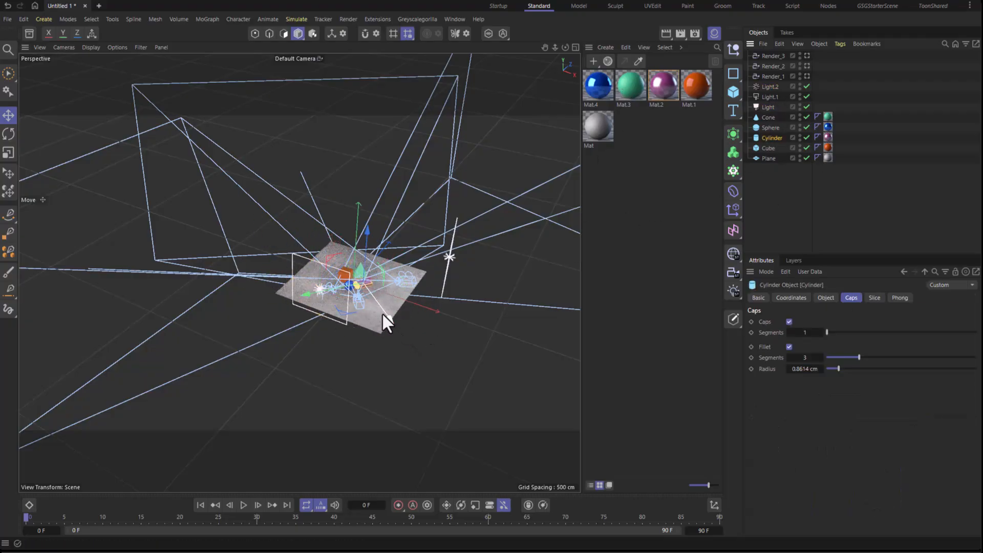
{"action": "left_click_drag", "start_coordinate": [381, 312], "coordinate": [418, 307]}
{"action": "key", "text": "ctrl+z"}
Step: Hide the material manager and look through Render_1 and Render_2 in turn
{"action": "left_click", "coordinate": [714, 34]}
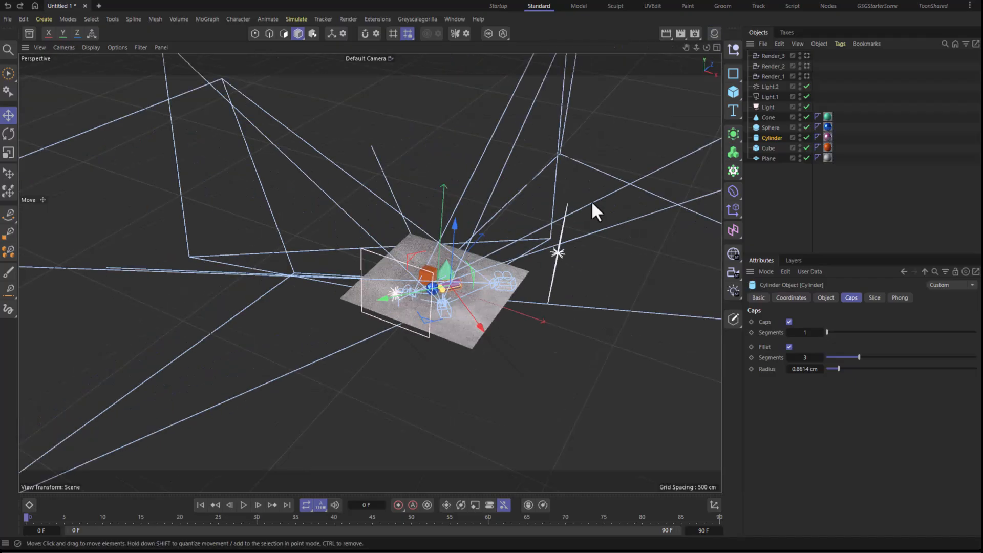
{"action": "left_click", "coordinate": [806, 75]}
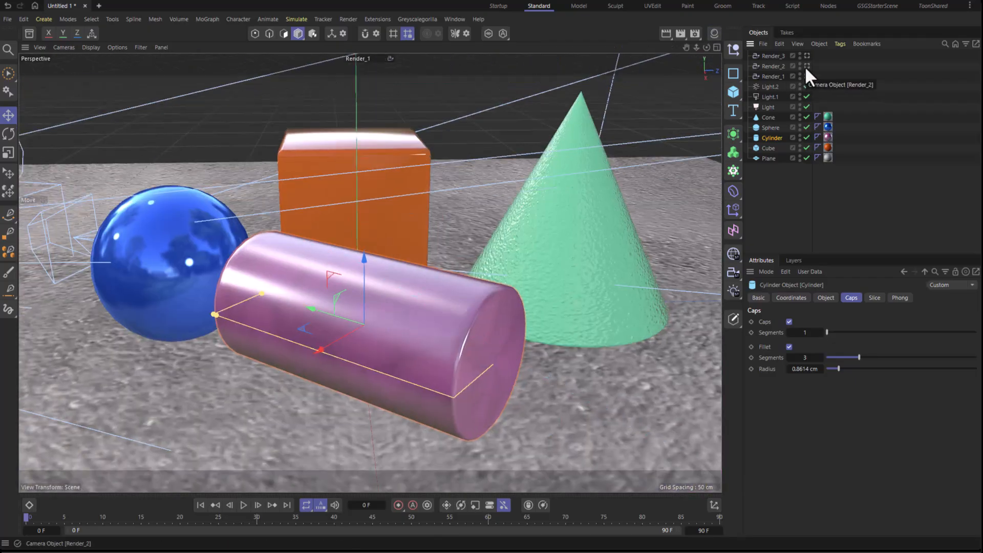
{"action": "left_click", "coordinate": [806, 66]}
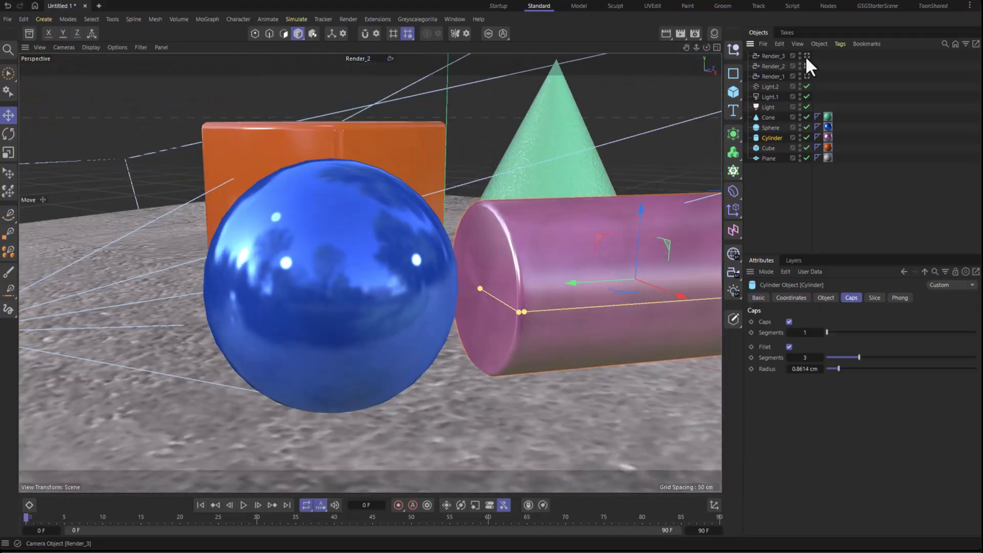
Step: Look through Render_3 and render its view in the Picture Viewer
{"action": "left_click", "coordinate": [806, 56]}
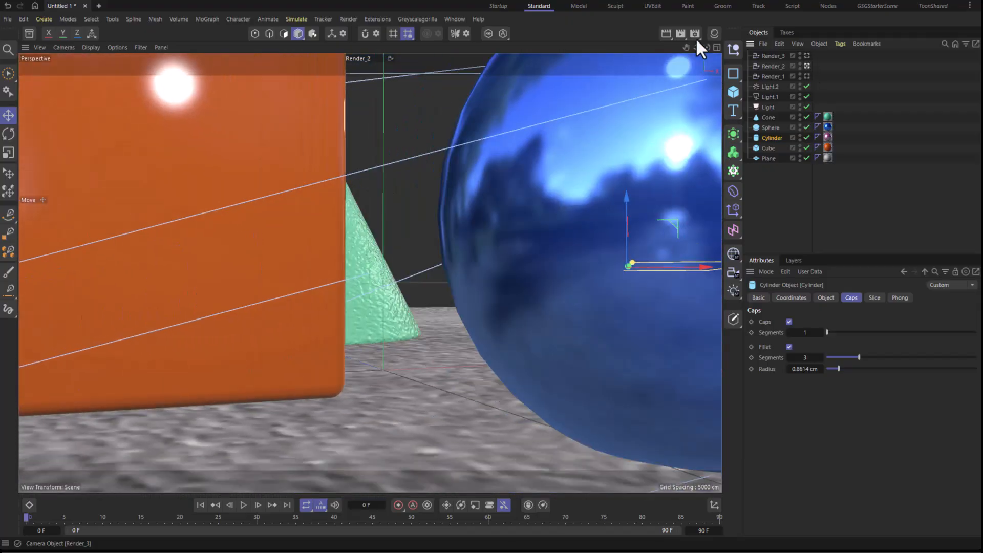
{"action": "left_click", "coordinate": [680, 33]}
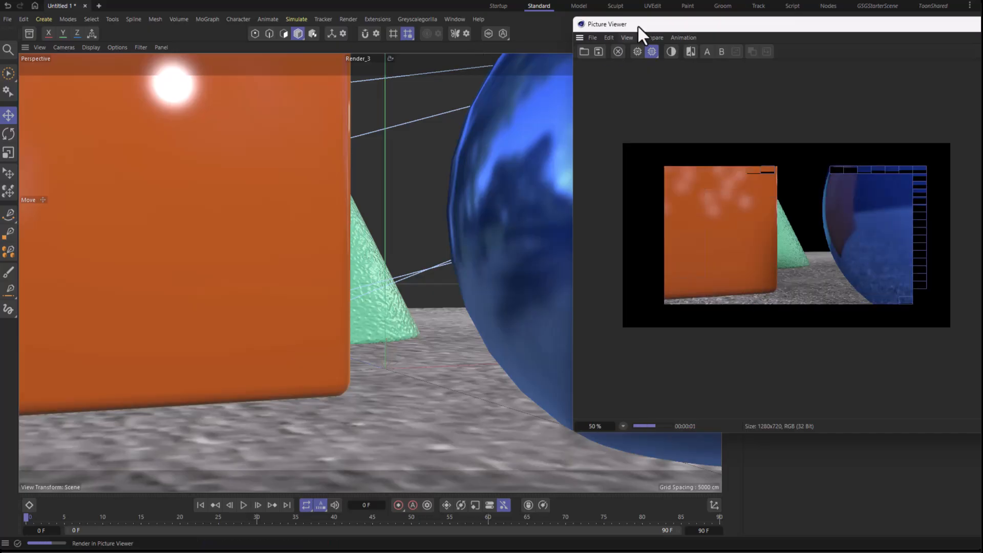
{"action": "left_click_drag", "start_coordinate": [637, 24], "coordinate": [347, 39]}
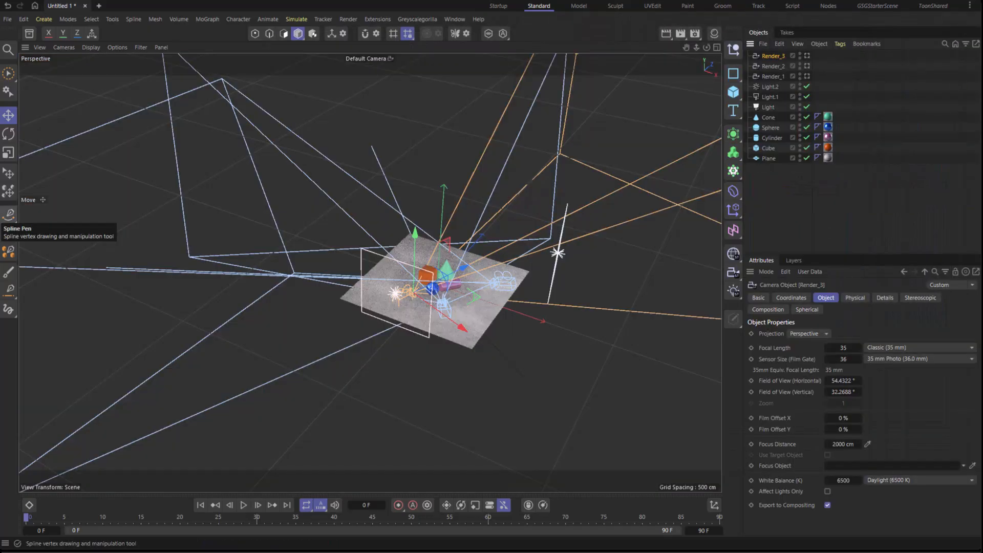
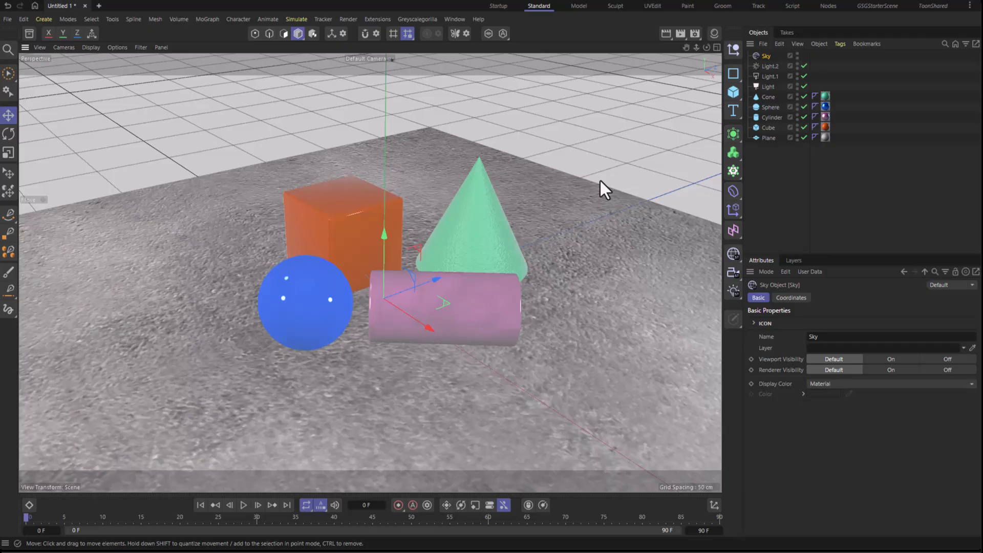
Step: Create a material named HDRI with the Color and Reflectance channels disabled and Luminance enabled
{"action": "left_click", "coordinate": [714, 33]}
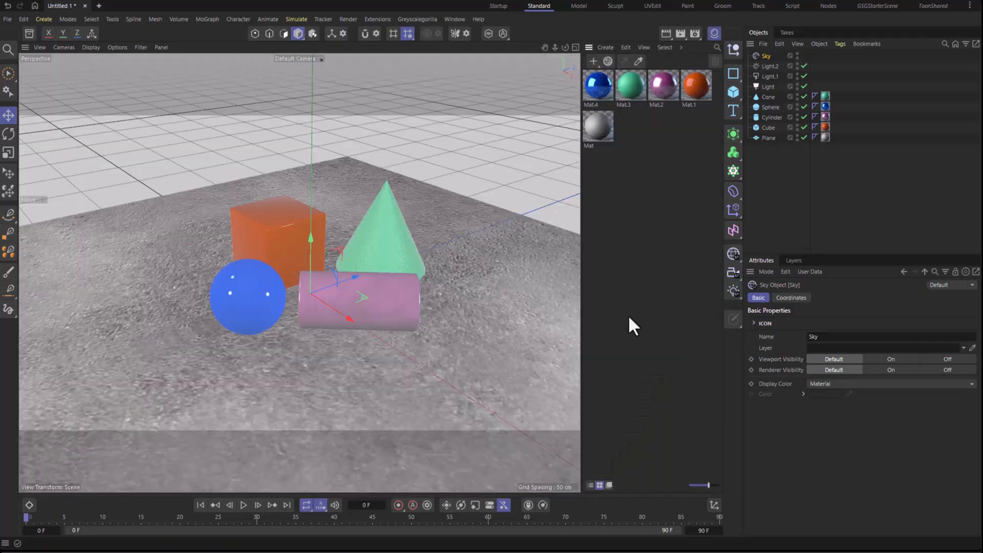
{"action": "double_click", "coordinate": [662, 173]}
{"action": "double_click", "coordinate": [594, 92]}
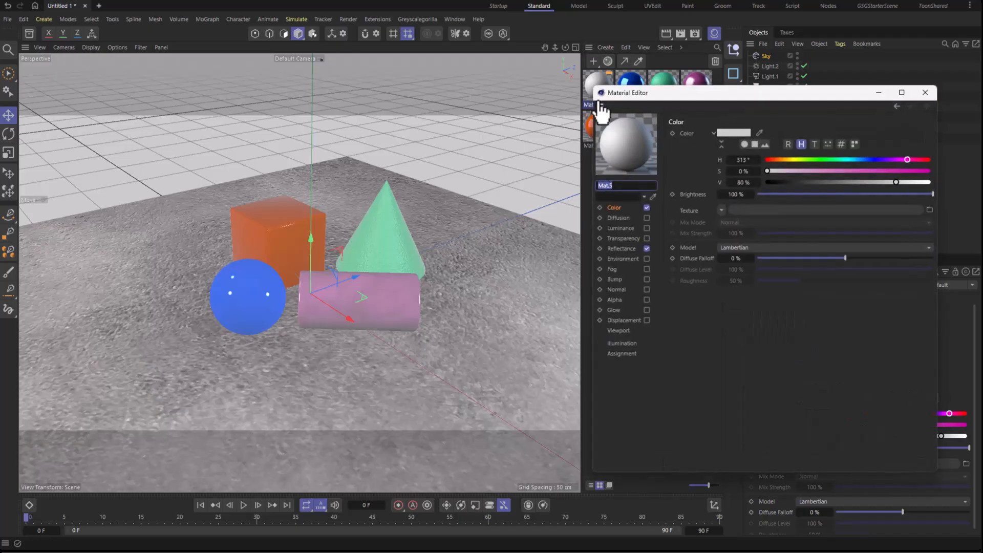
{"action": "type", "text": "HDRI"}
{"action": "left_click", "coordinate": [646, 208]}
{"action": "left_click", "coordinate": [647, 249]}
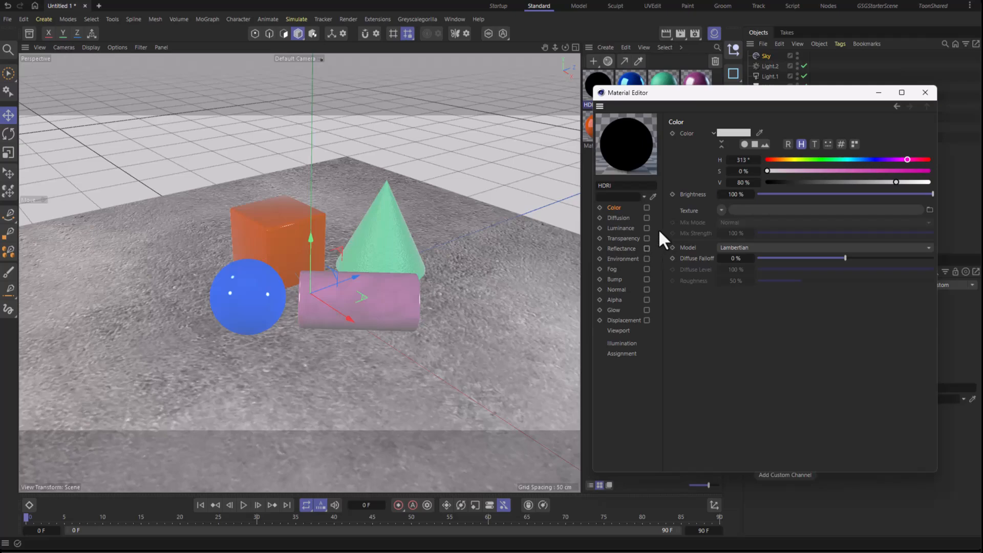
{"action": "left_click", "coordinate": [647, 228]}
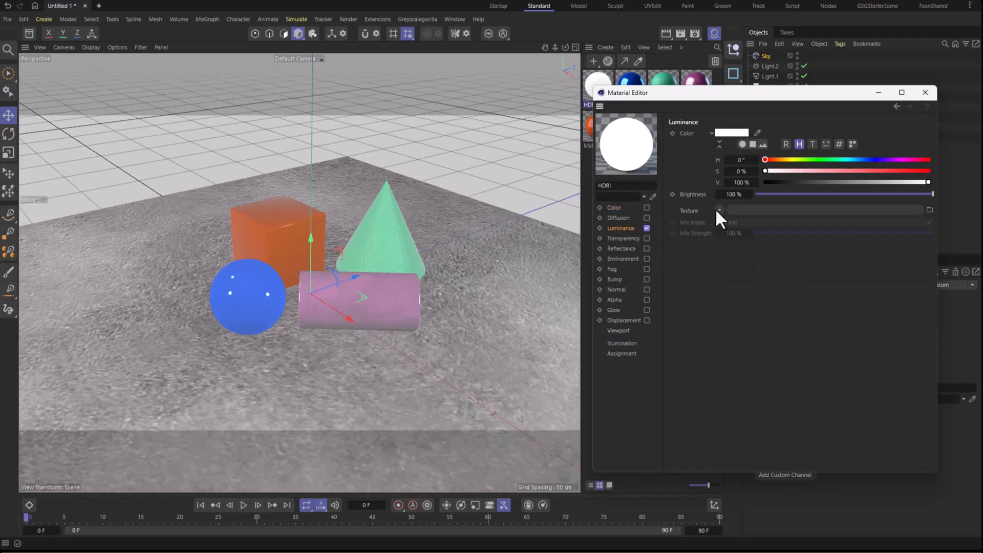
{"action": "left_click", "coordinate": [925, 93]}
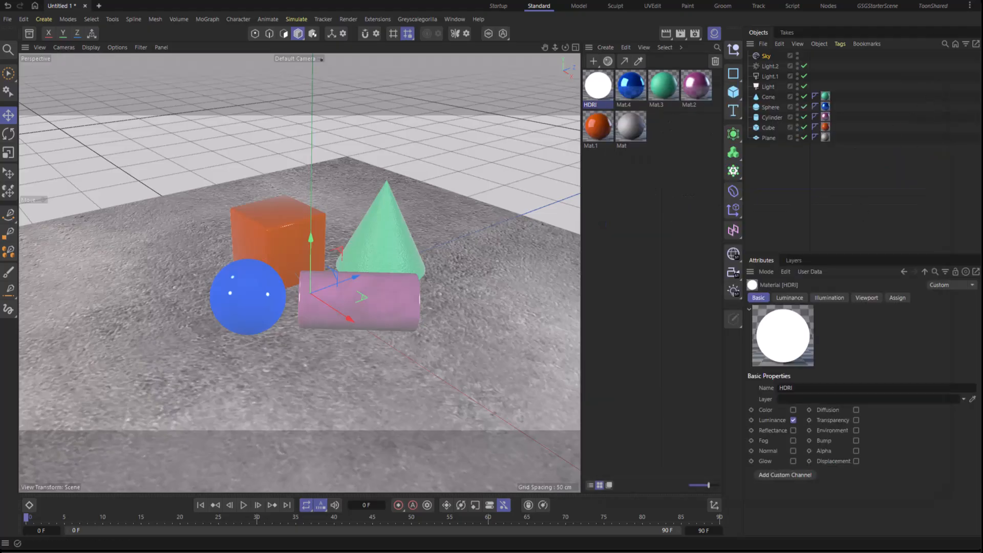
Step: Switch to Poly Haven in the browser and browse the Skies, Studio and Outdoor HDRI categories
{"action": "key", "text": "alt+Tab"}
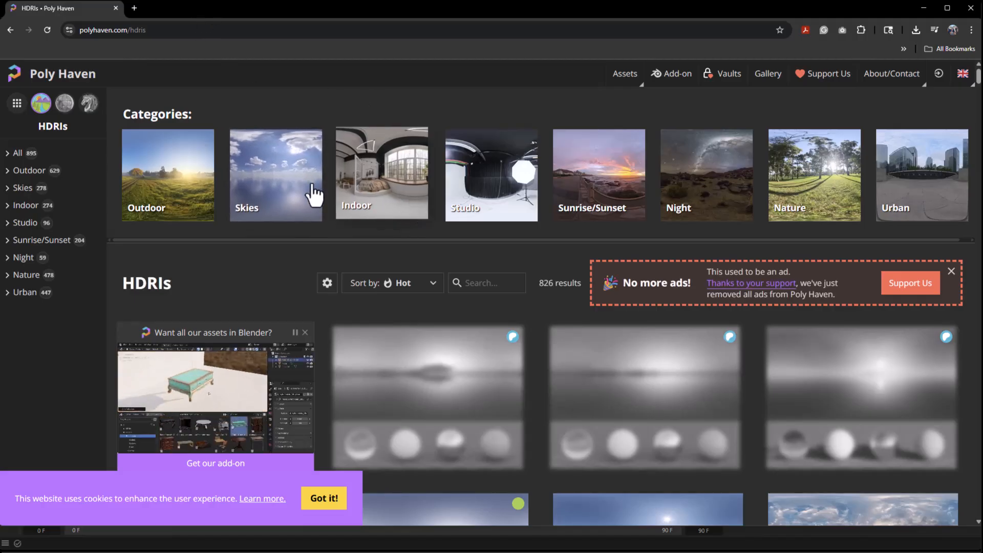
{"action": "left_click", "coordinate": [241, 177]}
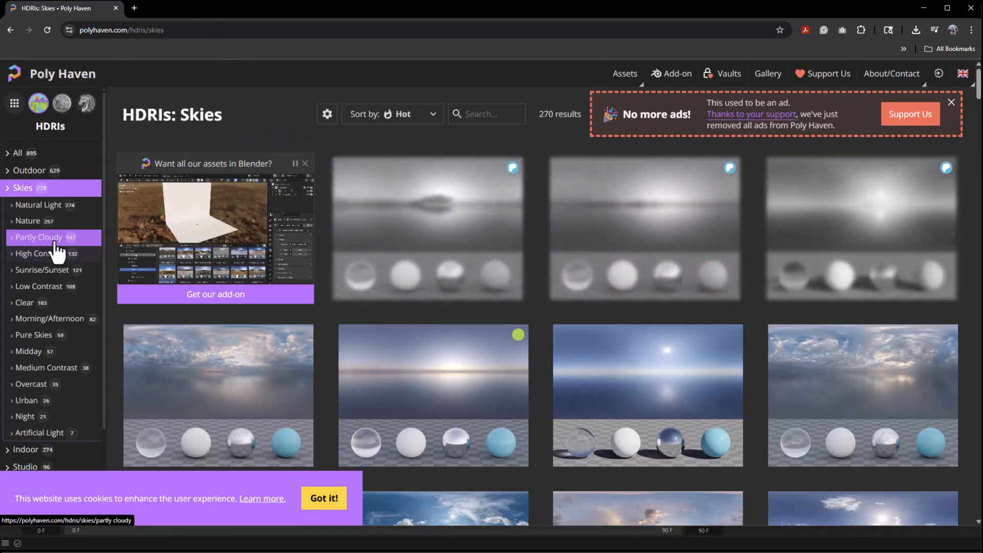
{"action": "scroll", "coordinate": [41, 328], "scroll_direction": "down", "scroll_amount": 2}
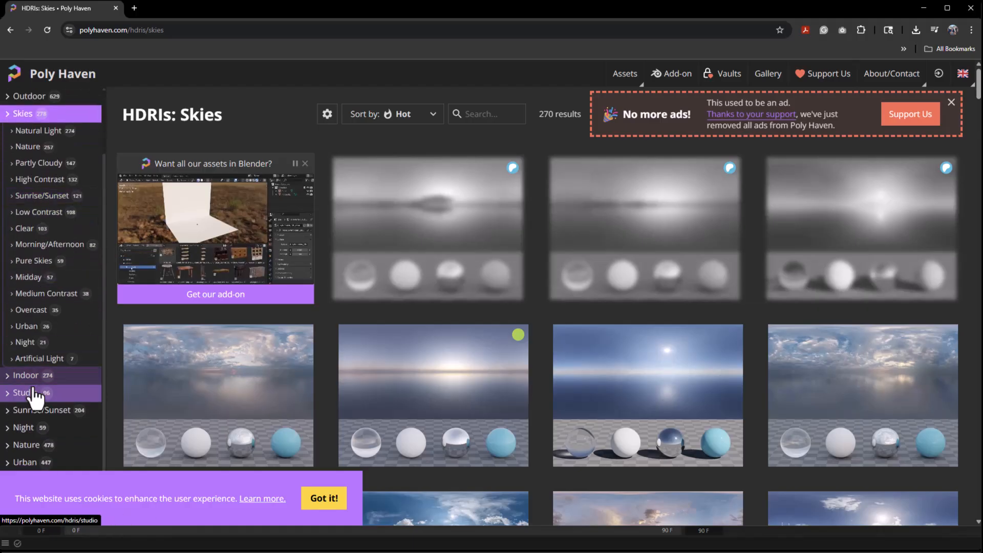
{"action": "left_click", "coordinate": [31, 392]}
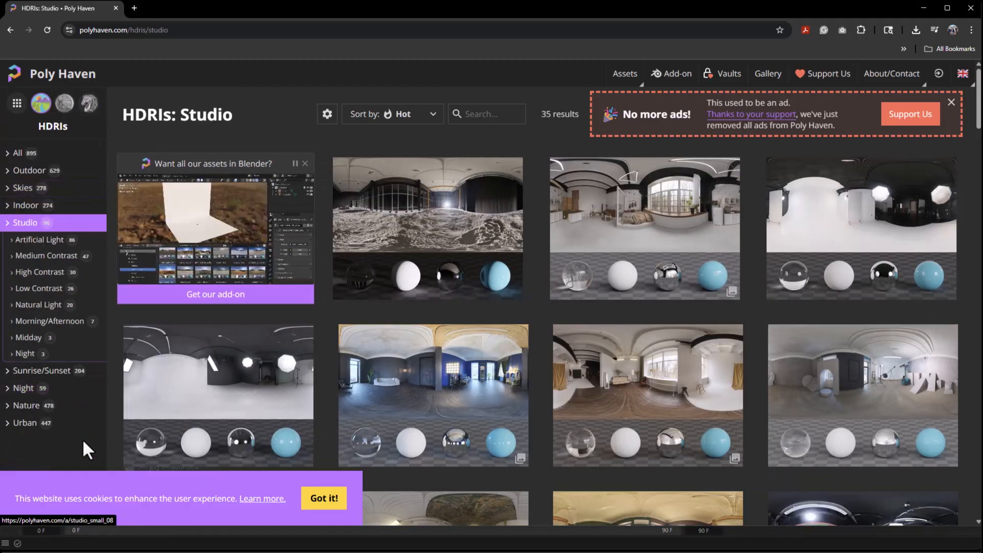
{"action": "left_click", "coordinate": [29, 170]}
{"action": "scroll", "coordinate": [644, 292], "scroll_direction": "down", "scroll_amount": 15}
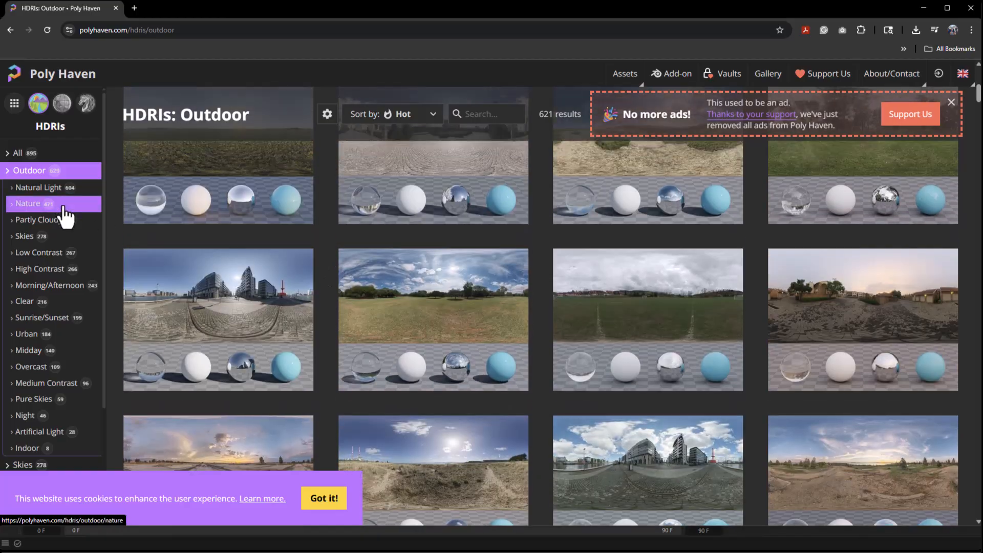
Step: Find Citrus Orchard Road (Pure Sky) among the outdoor nature HDRIs and download it as a 4K EXR
{"action": "left_click", "coordinate": [62, 203]}
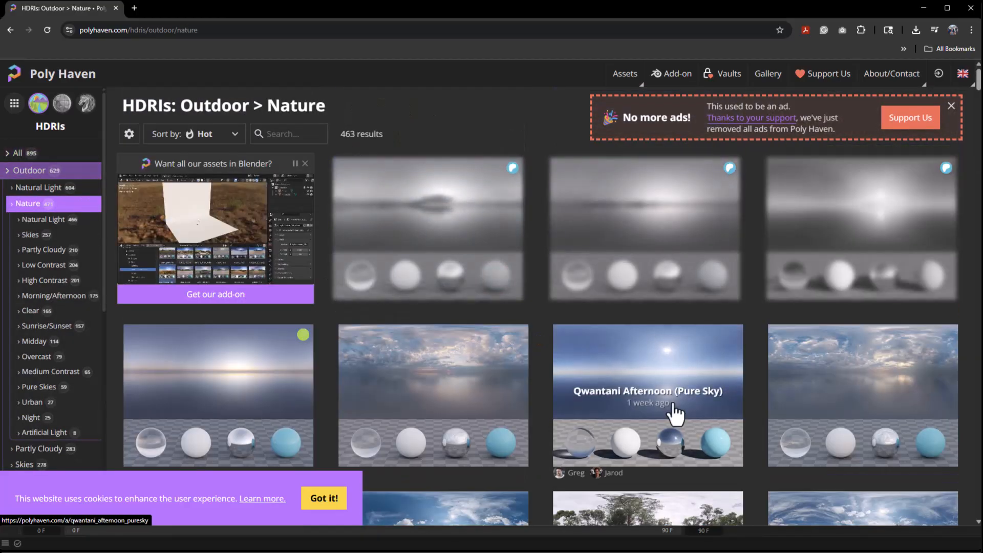
{"action": "left_click", "coordinate": [486, 361]}
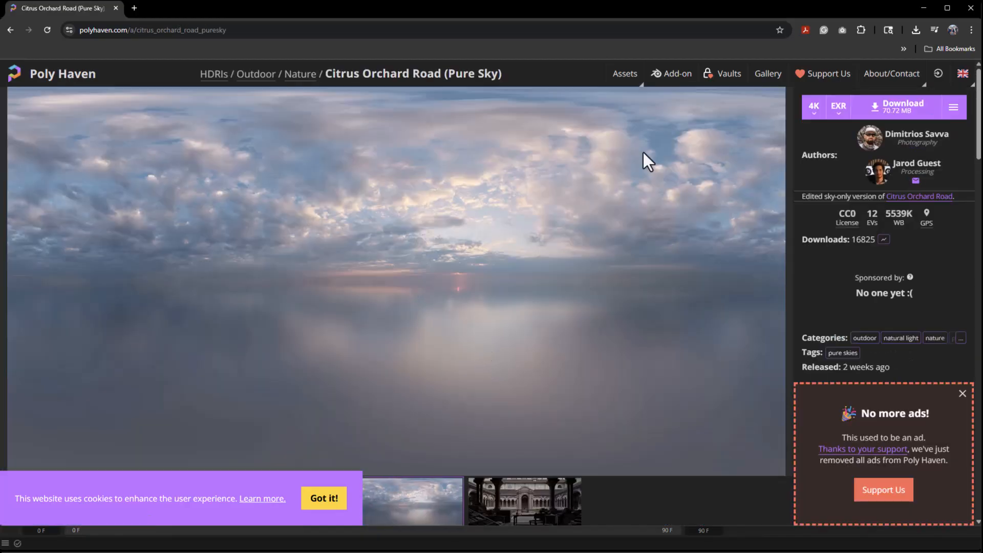
{"action": "left_click", "coordinate": [909, 108]}
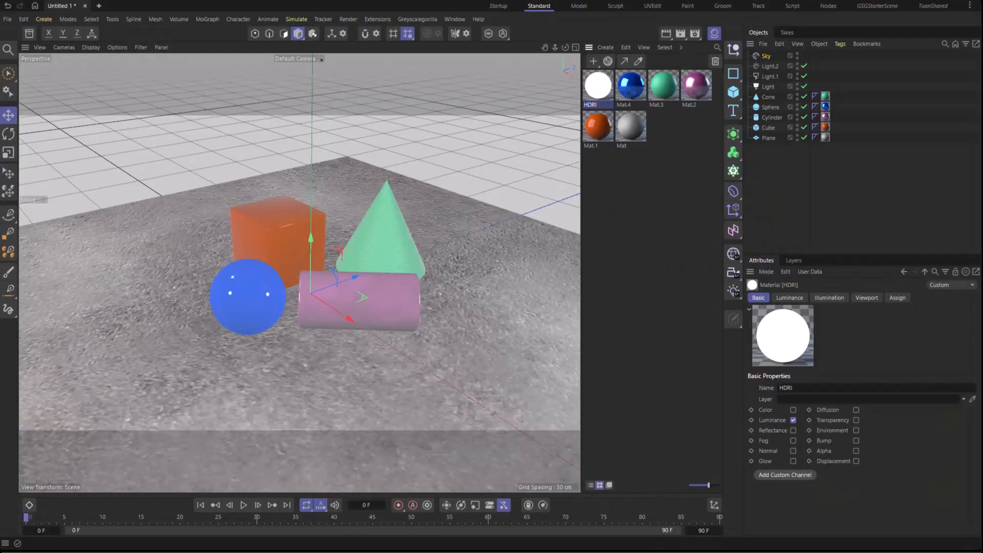
Step: Back in Cinema 4D, load citrus_orchard_road_puresky_4k.exr as the HDRI material's Luminance texture, agreeing to copy it to the project location
{"action": "double_click", "coordinate": [597, 88]}
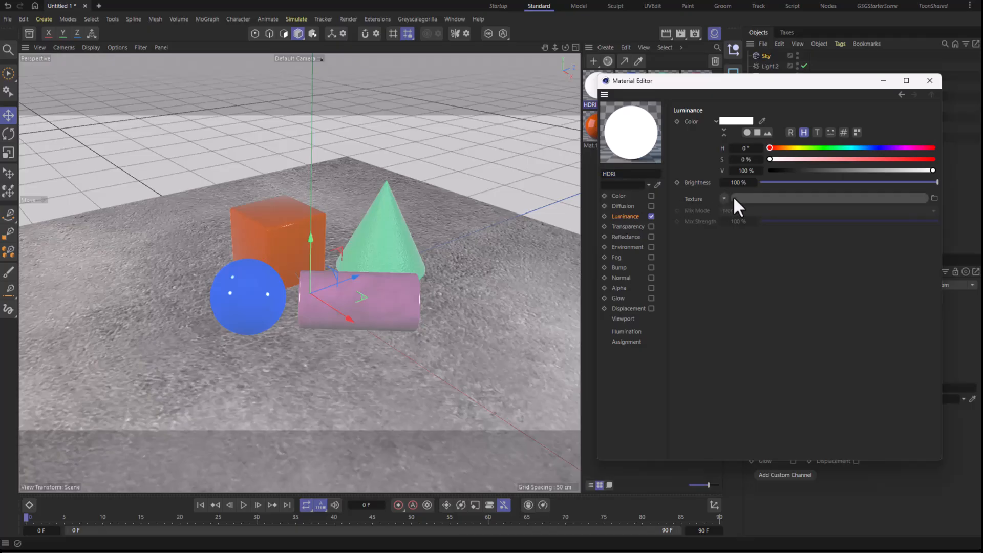
{"action": "left_click", "coordinate": [724, 198]}
{"action": "left_click", "coordinate": [751, 235]}
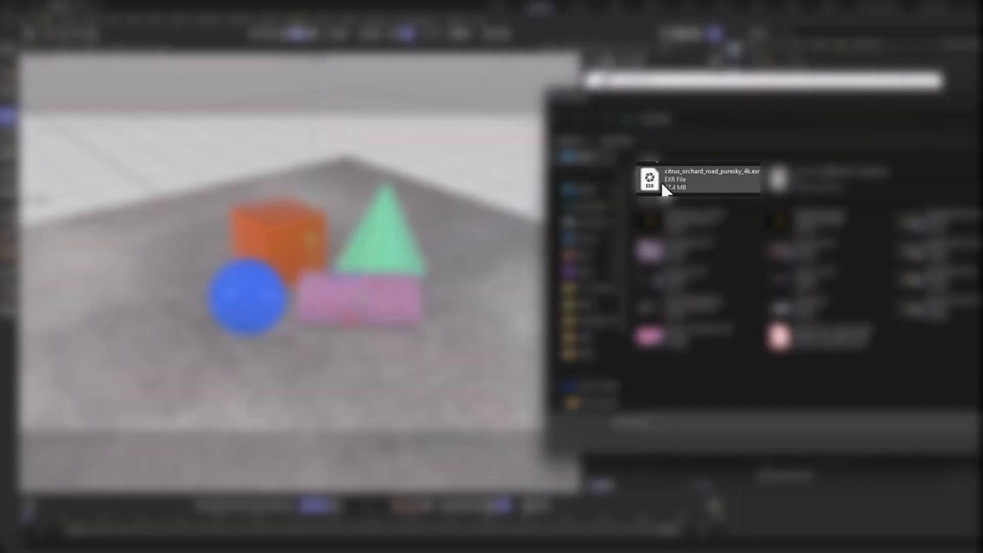
{"action": "double_click", "coordinate": [690, 181]}
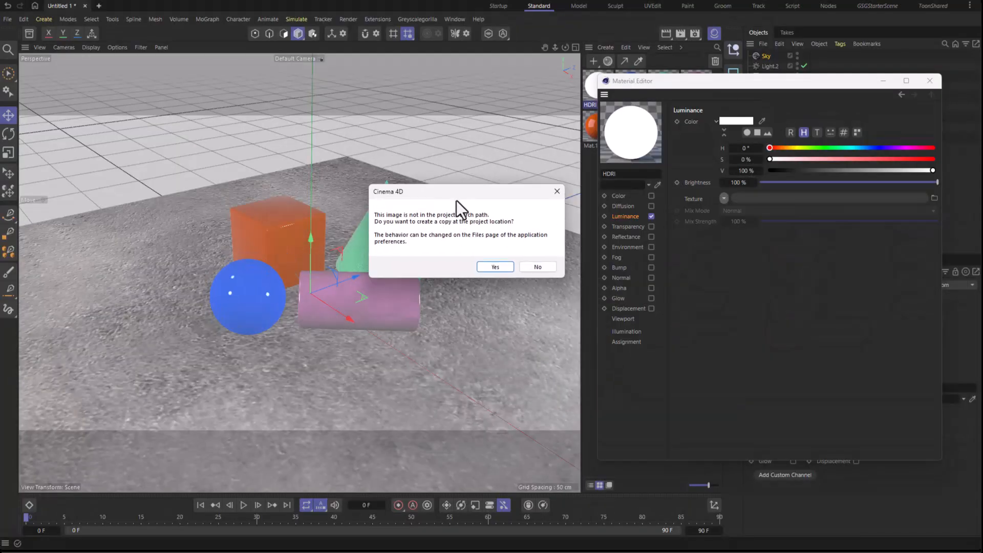
{"action": "left_click_drag", "start_coordinate": [456, 201], "coordinate": [392, 225]}
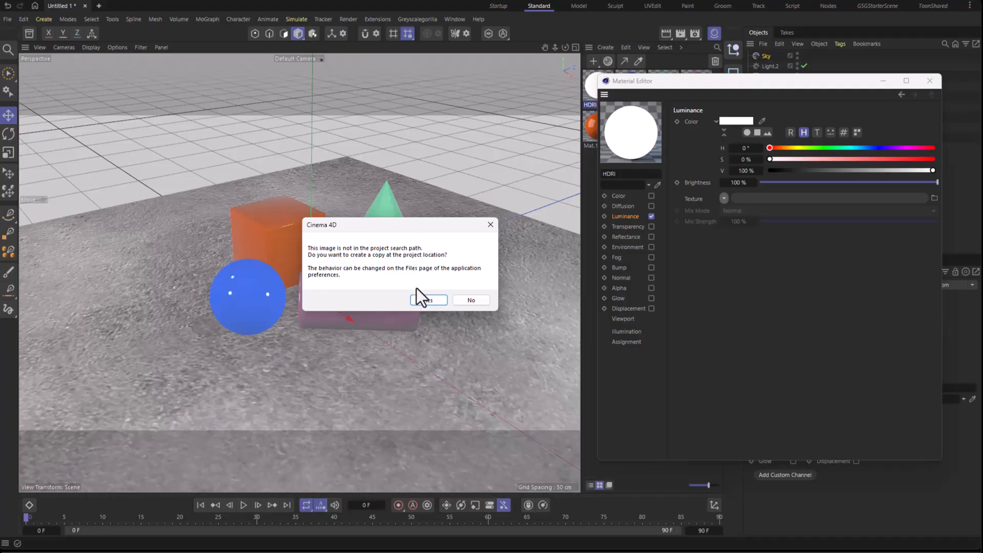
{"action": "left_click", "coordinate": [429, 299]}
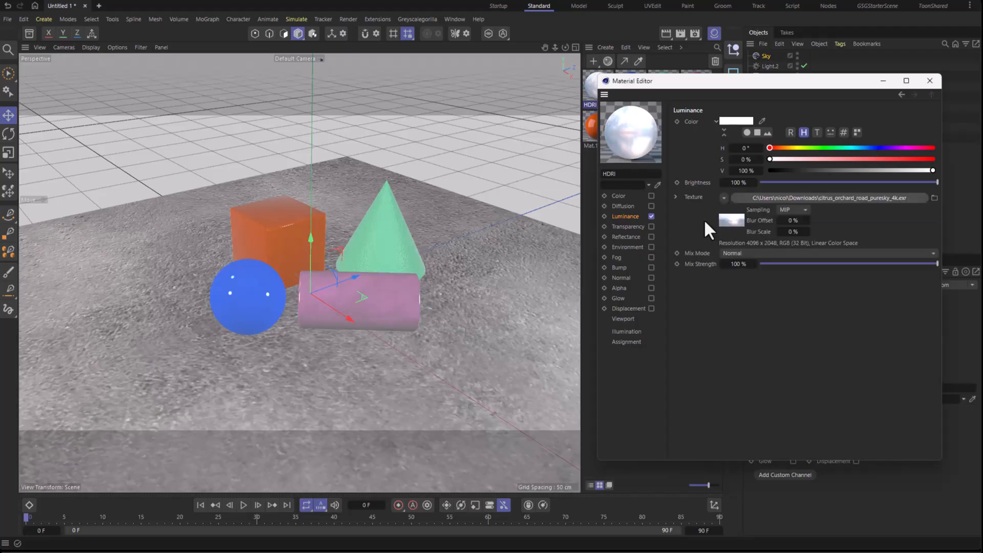
{"action": "left_click", "coordinate": [930, 80]}
Step: Apply the HDRI material to the Sky object and check the sky and its reflections on the objects
{"action": "left_click_drag", "start_coordinate": [597, 85], "coordinate": [765, 55]}
{"action": "left_click_drag", "start_coordinate": [246, 176], "coordinate": [388, 268], "text": "alt"}
{"action": "middle_click_drag", "start_coordinate": [388, 268], "coordinate": [401, 352], "text": "alt"}
{"action": "middle_click_drag", "start_coordinate": [358, 171], "coordinate": [376, 252], "text": "alt"}
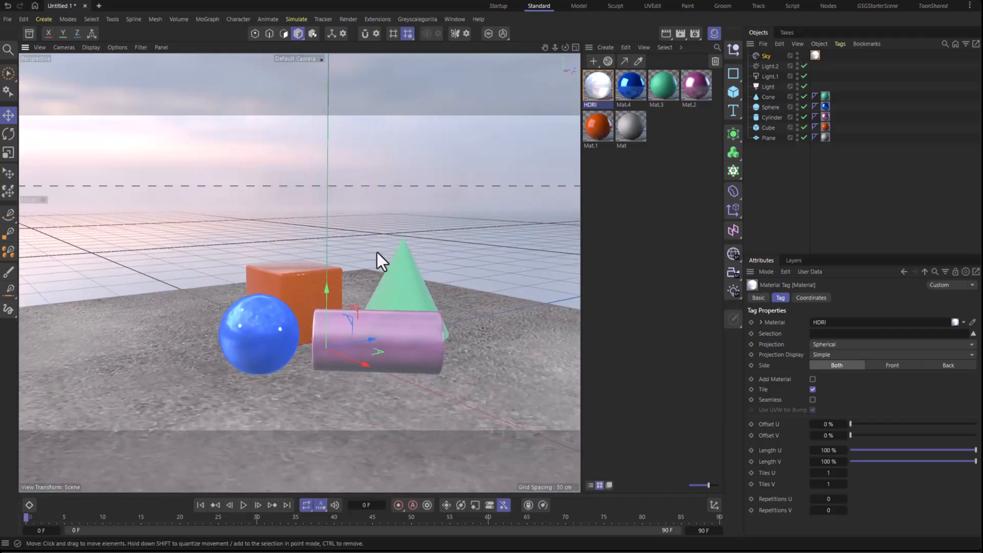
{"action": "left_click_drag", "start_coordinate": [377, 252], "coordinate": [437, 281], "text": "alt"}
{"action": "scroll", "coordinate": [373, 258], "scroll_direction": "up", "scroll_amount": 5}
{"action": "scroll", "coordinate": [438, 282], "scroll_direction": "down", "scroll_amount": 3}
{"action": "middle_click_drag", "start_coordinate": [437, 282], "coordinate": [372, 220], "text": "alt"}
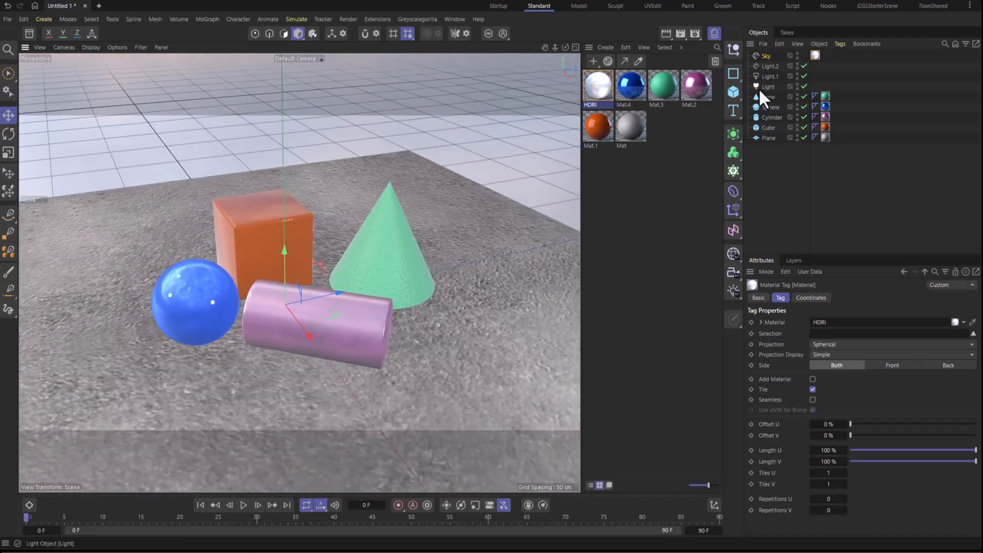
Step: Add a camera from a closer, low view of the four objects
{"action": "scroll", "coordinate": [414, 287], "scroll_direction": "up", "scroll_amount": 3}
{"action": "left_click_drag", "start_coordinate": [413, 288], "coordinate": [453, 244], "text": "alt"}
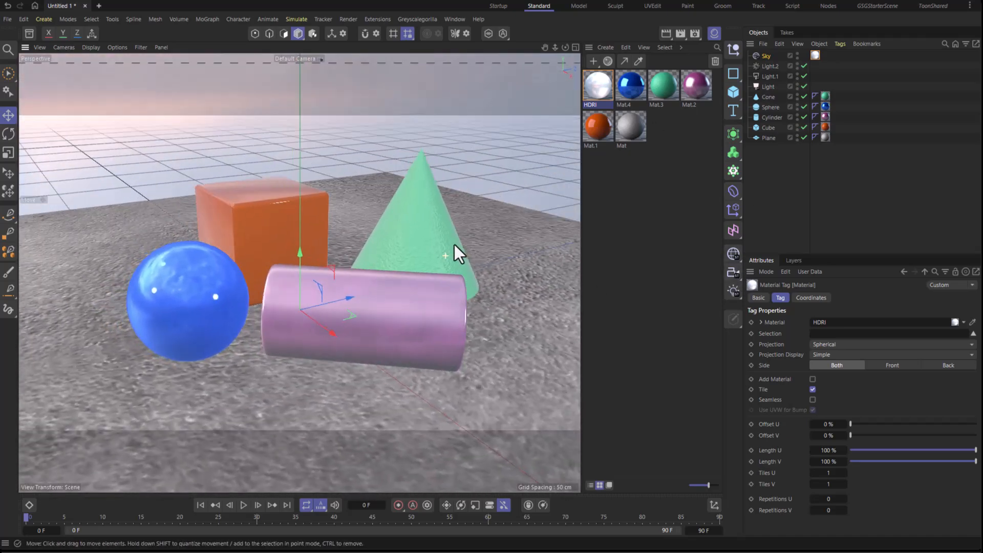
{"action": "left_click", "coordinate": [733, 272]}
{"action": "left_click", "coordinate": [804, 56]}
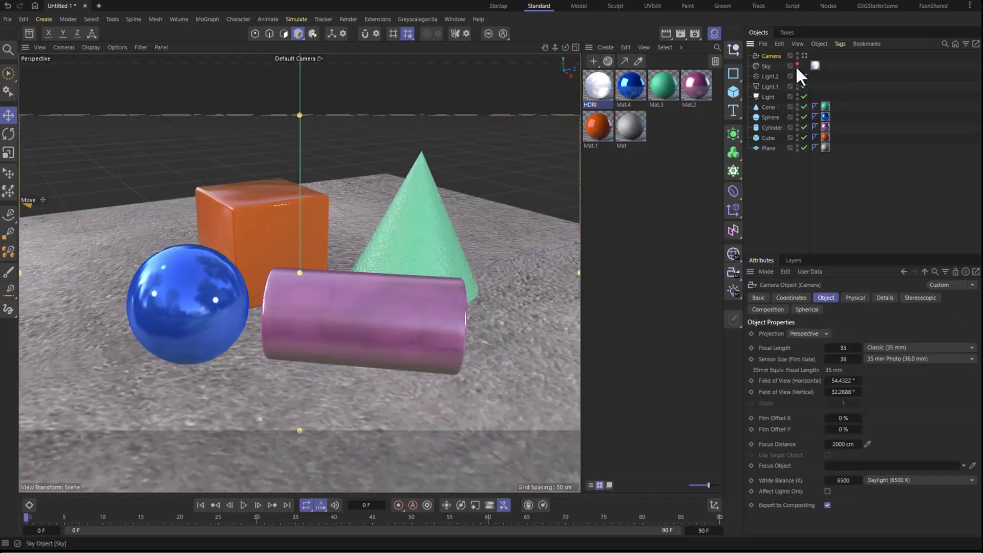
Step: Render the camera view in the Picture Viewer, once with the Sky hidden and once with it visible
{"action": "left_click", "coordinate": [680, 33]}
{"action": "left_click_drag", "start_coordinate": [854, 25], "coordinate": [315, 60]}
{"action": "left_click", "coordinate": [605, 55]}
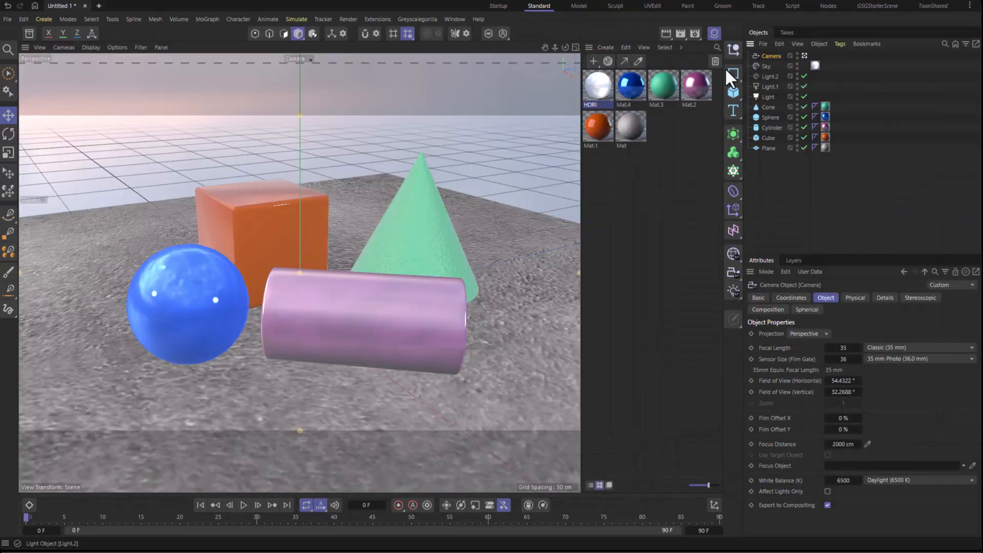
{"action": "left_click", "coordinate": [679, 33]}
{"action": "left_click_drag", "start_coordinate": [751, 27], "coordinate": [313, 62]}
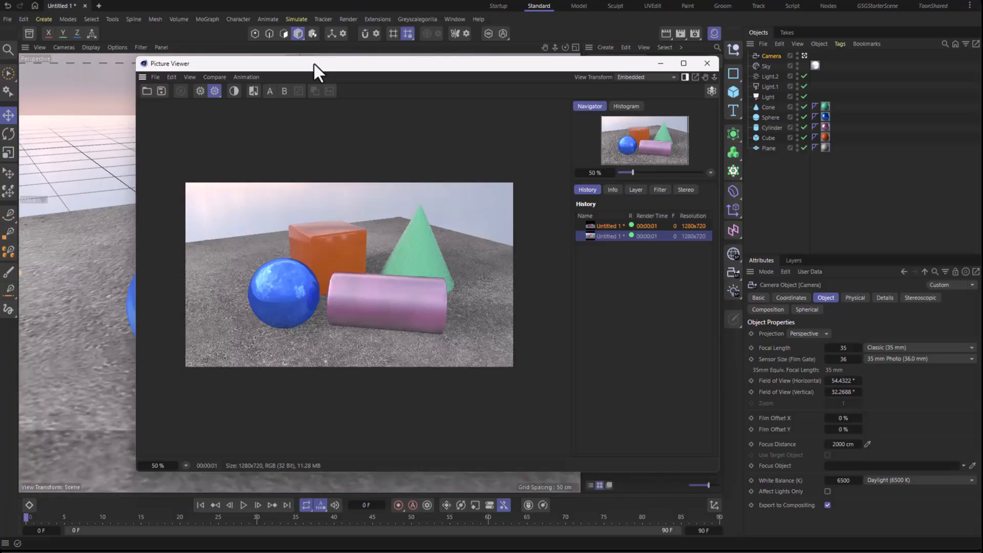
Step: Compare the renders with and without the HDRI sky by switching between them in the render history
{"action": "left_click", "coordinate": [610, 235]}
{"action": "left_click", "coordinate": [611, 226]}
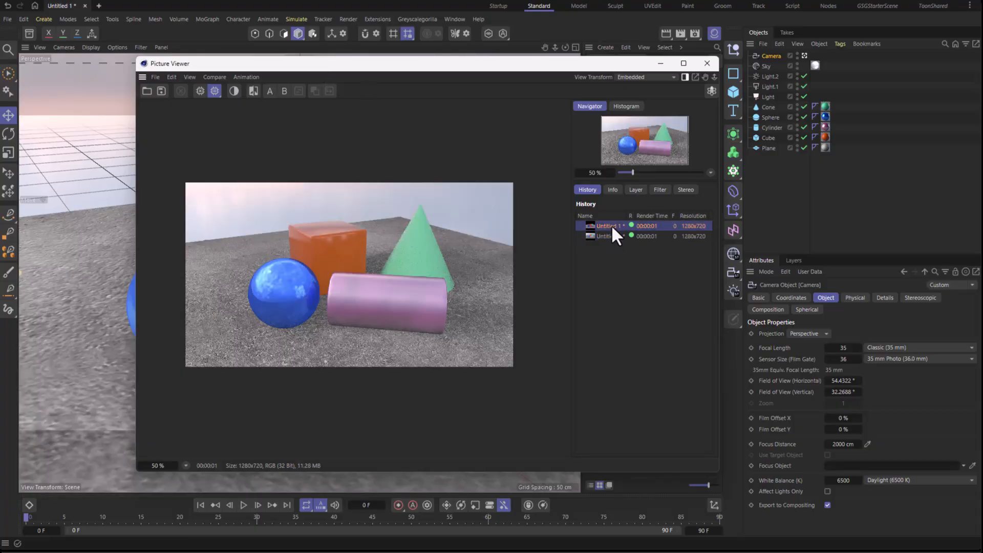
{"action": "left_click", "coordinate": [609, 235]}
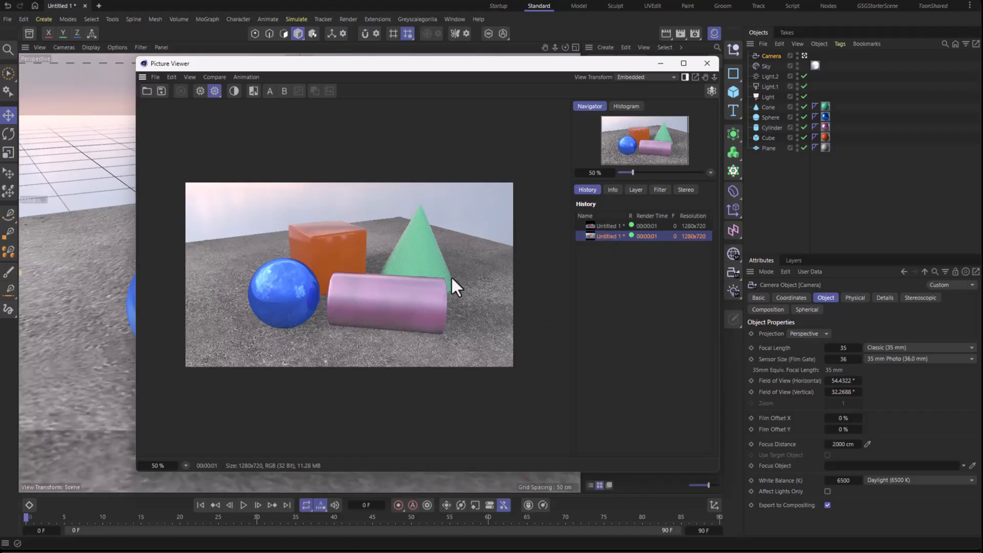
{"action": "left_click", "coordinate": [634, 226]}
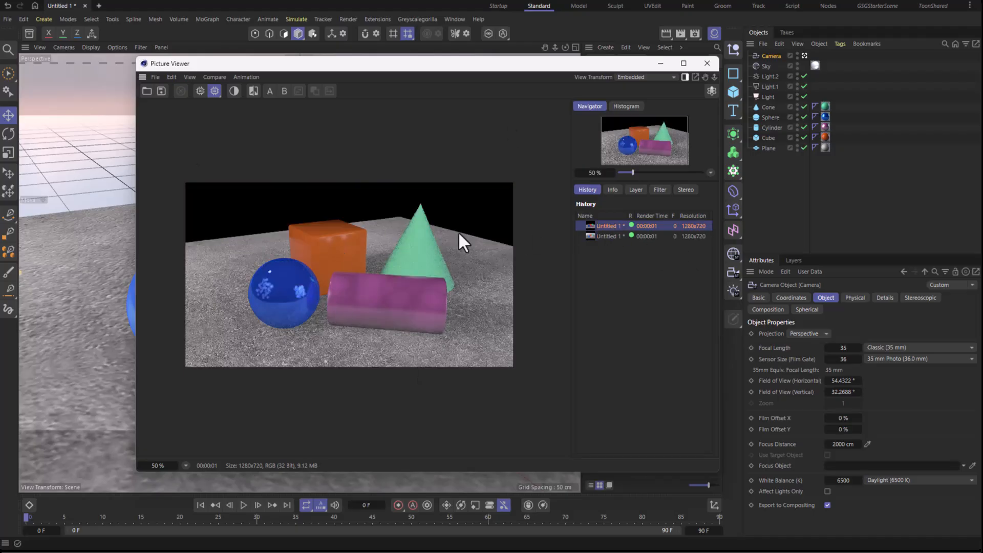
{"action": "left_click", "coordinate": [622, 234]}
{"action": "left_click", "coordinate": [618, 225]}
{"action": "left_click", "coordinate": [619, 236]}
{"action": "left_click", "coordinate": [617, 227]}
{"action": "left_click", "coordinate": [617, 236]}
{"action": "left_click", "coordinate": [617, 226]}
{"action": "left_click", "coordinate": [619, 235]}
{"action": "left_click", "coordinate": [615, 225]}
{"action": "left_click", "coordinate": [616, 235]}
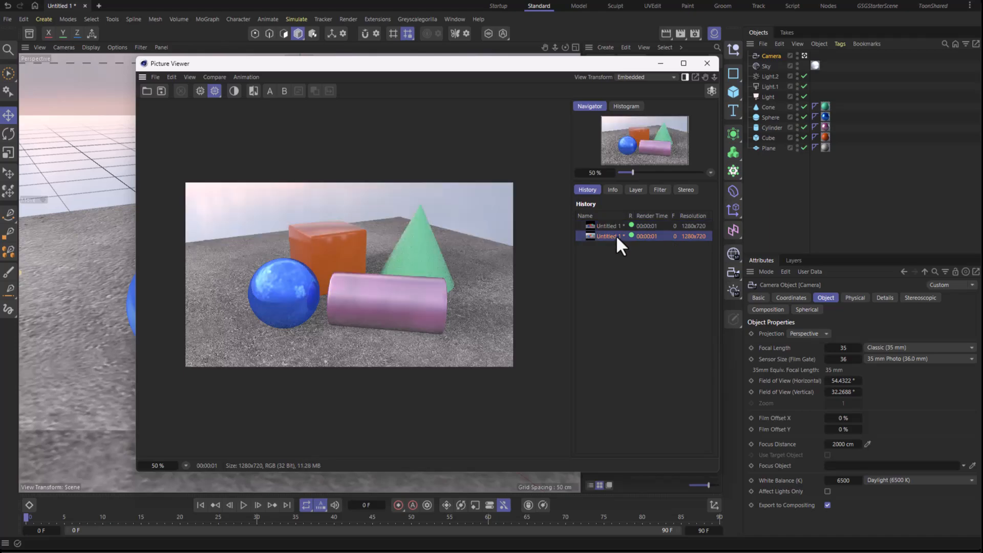
{"action": "left_click", "coordinate": [616, 223]}
{"action": "left_click", "coordinate": [617, 236]}
{"action": "left_click", "coordinate": [613, 225]}
{"action": "left_click", "coordinate": [612, 235]}
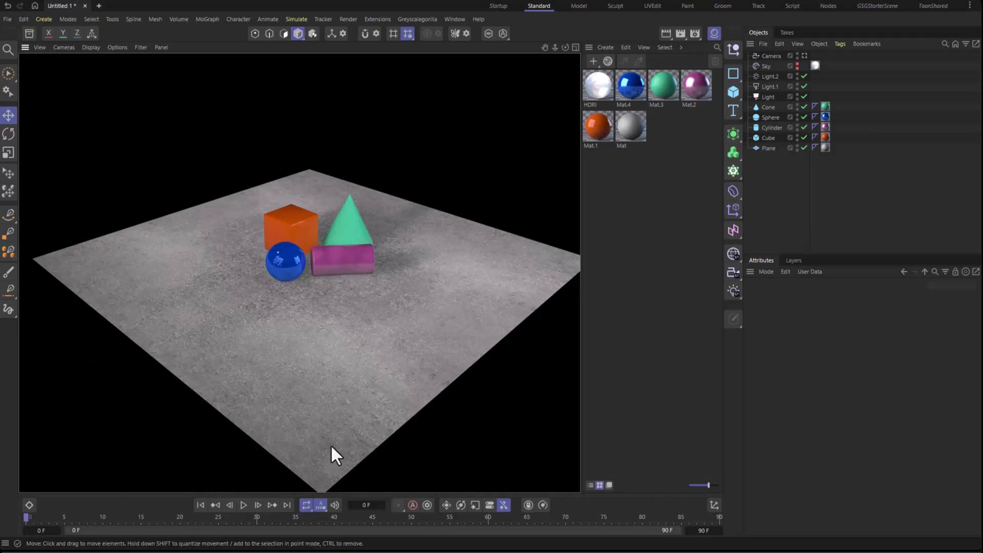
Step: Hide the Plane in the viewport and render, and add a Floor object in its place with a preview render
{"action": "left_click", "coordinate": [797, 147]}
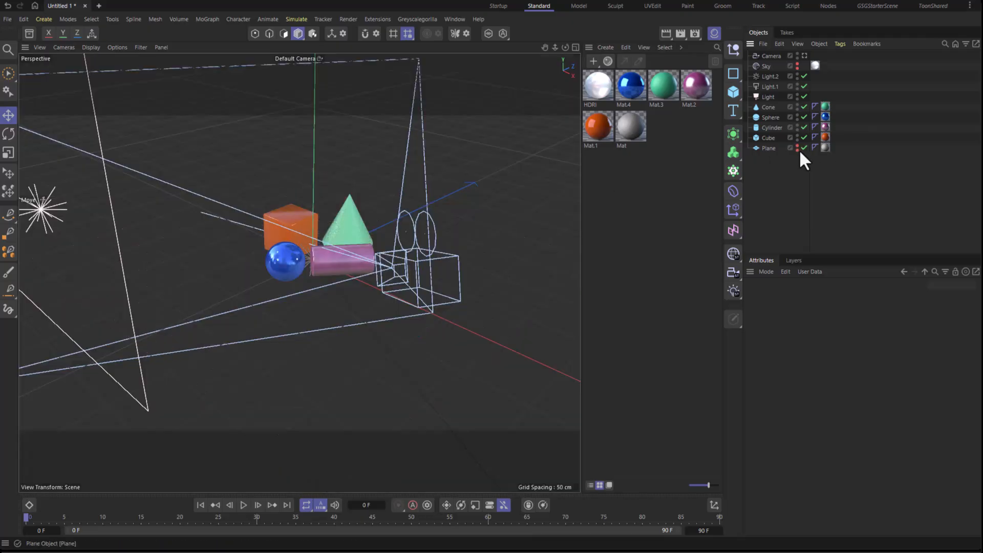
{"action": "left_click", "coordinate": [735, 253]}
{"action": "left_click", "coordinate": [788, 291]}
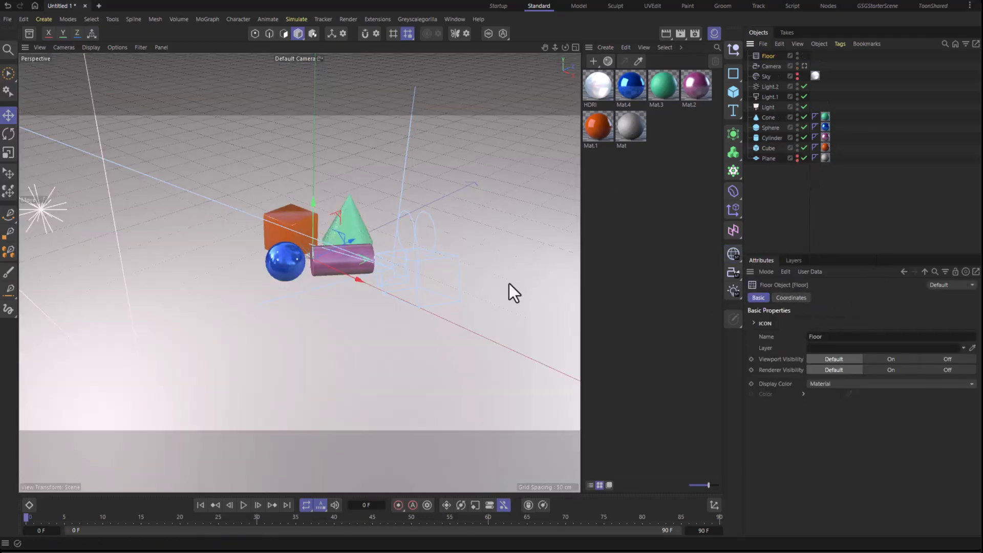
{"action": "mouse_move", "coordinate": [367, 152]}
{"action": "left_mouse_down", "text": "alt"}
{"action": "mouse_move", "coordinate": [328, 152]}
{"action": "mouse_move", "coordinate": [341, 180]}
{"action": "left_mouse_up", "text": "alt"}
{"action": "key", "text": "ctrl+r"}
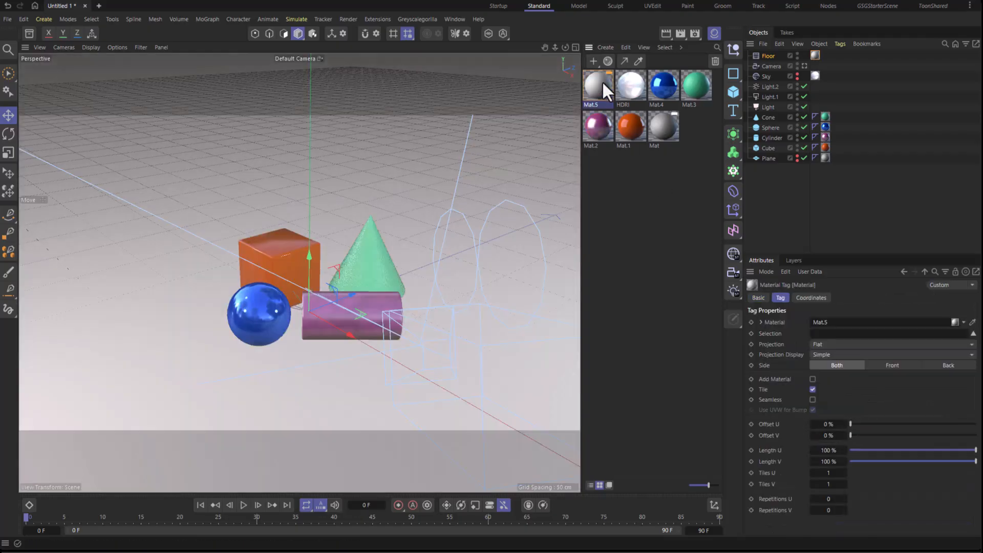
Step: Assign the Checkerboard surface shader as the Color texture of the floor's material
{"action": "double_click", "coordinate": [597, 84]}
{"action": "left_click", "coordinate": [731, 190]}
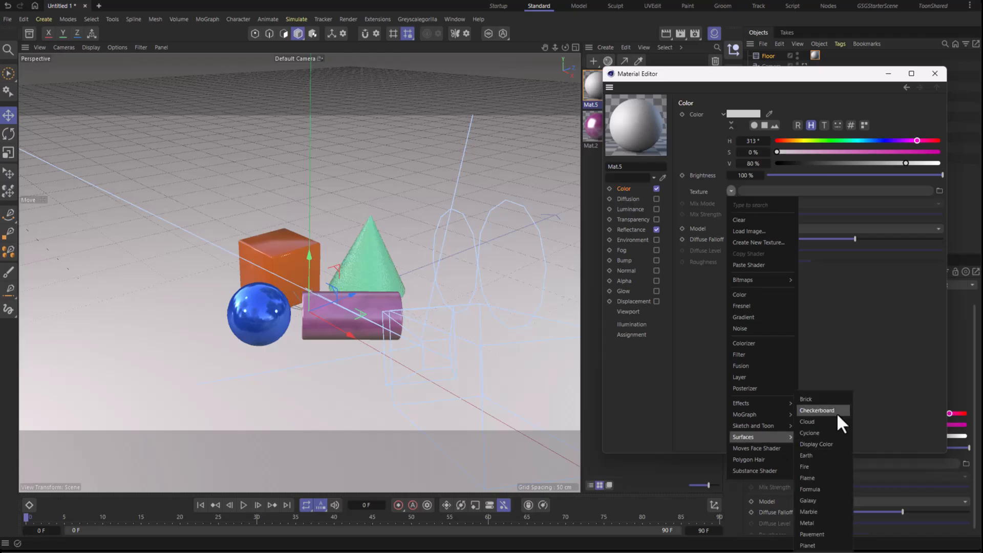
{"action": "left_click", "coordinate": [837, 413]}
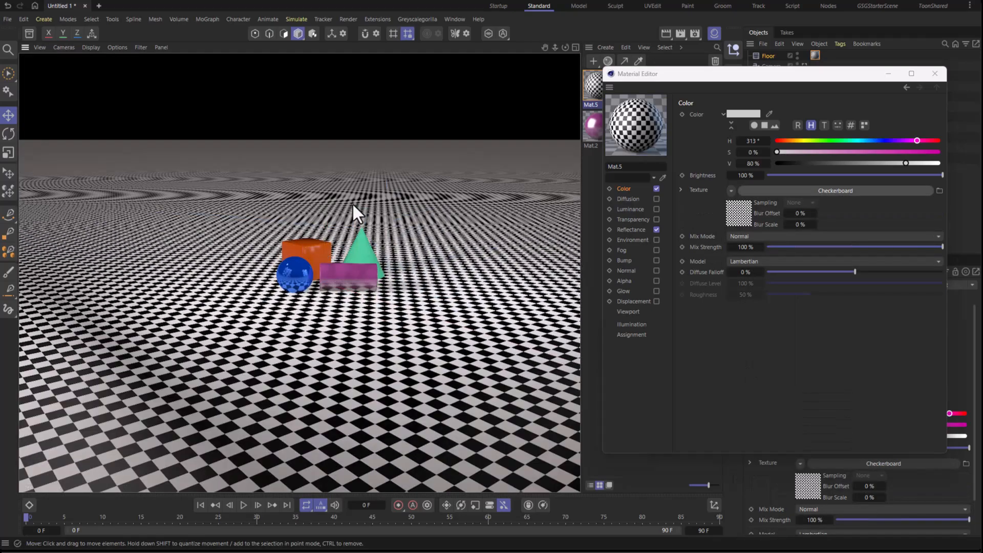
Step: Close the floor's material, add a Background object to the scene and hide the Plane in the viewport and render
{"action": "left_click", "coordinate": [935, 73]}
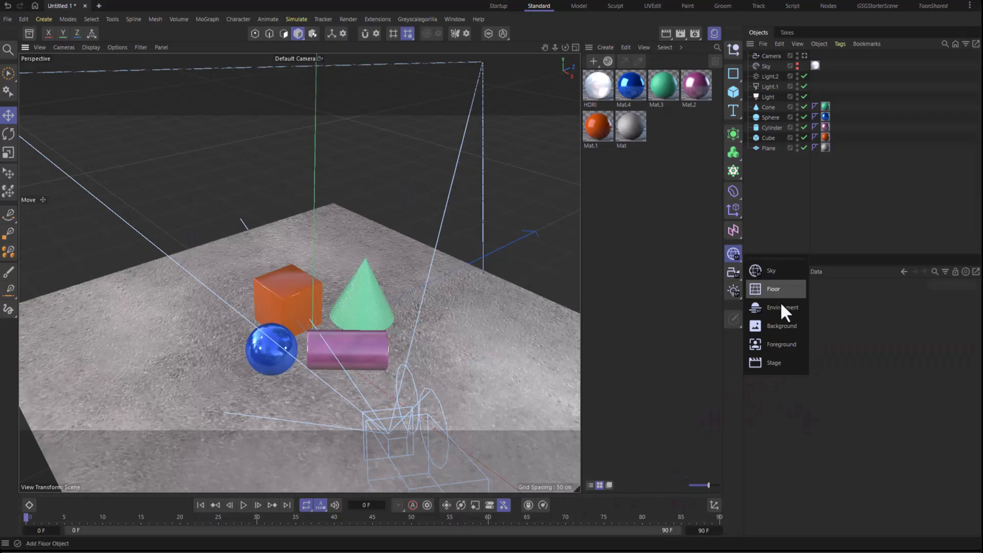
{"action": "left_click", "coordinate": [780, 299]}
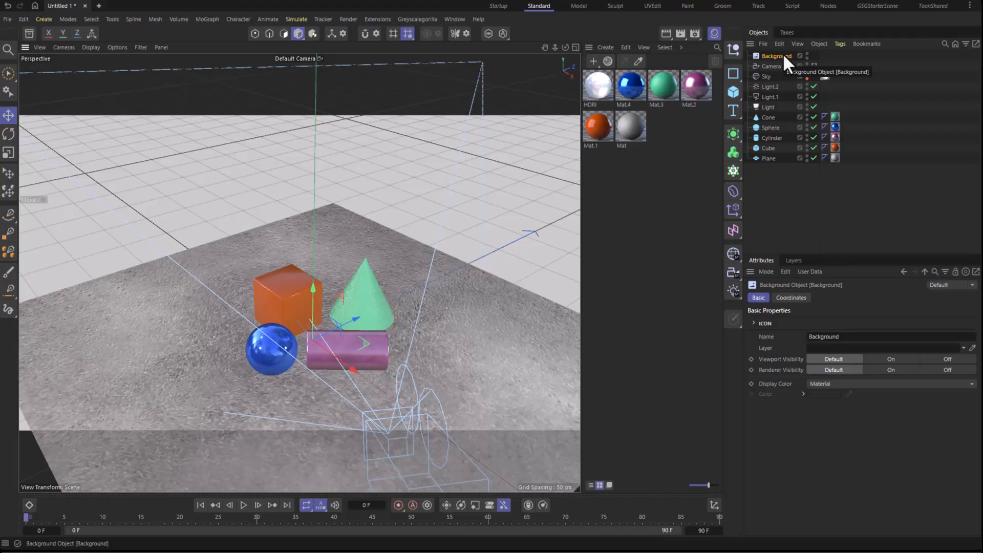
{"action": "left_click", "coordinate": [807, 158]}
Step: Create a material named BG with the forest image as its Color texture, without copying the image, and apply it to the Background object
{"action": "double_click", "coordinate": [668, 165]}
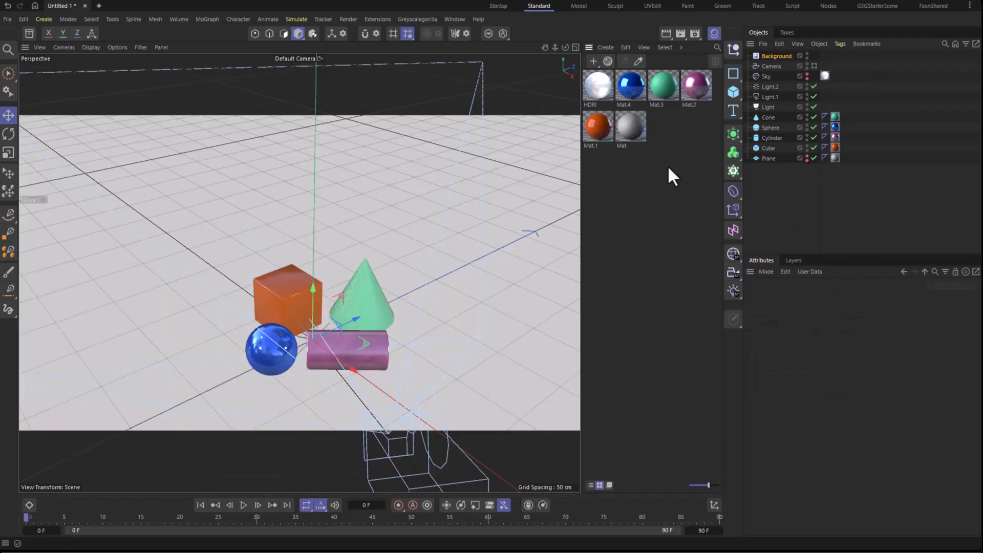
{"action": "double_click", "coordinate": [596, 101]}
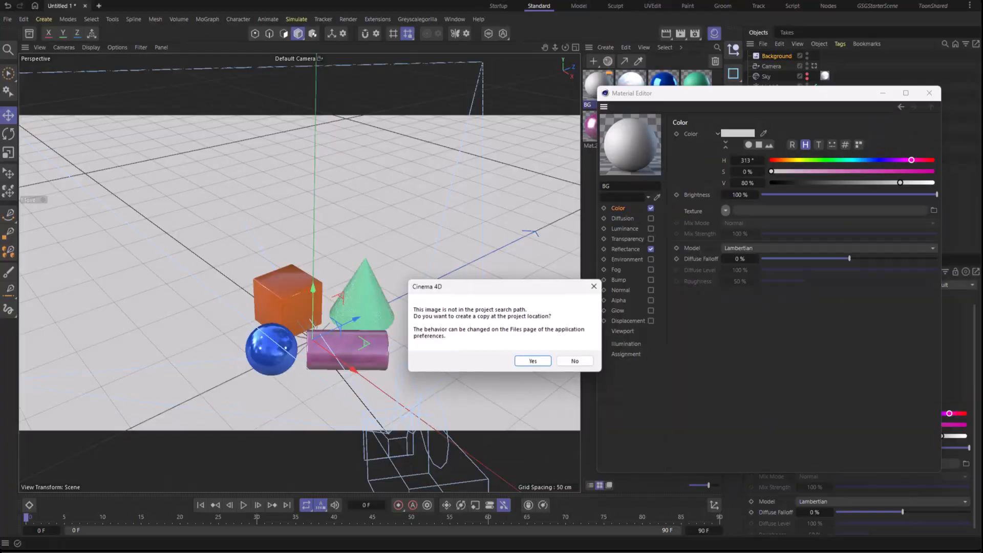
{"action": "left_click", "coordinate": [582, 363]}
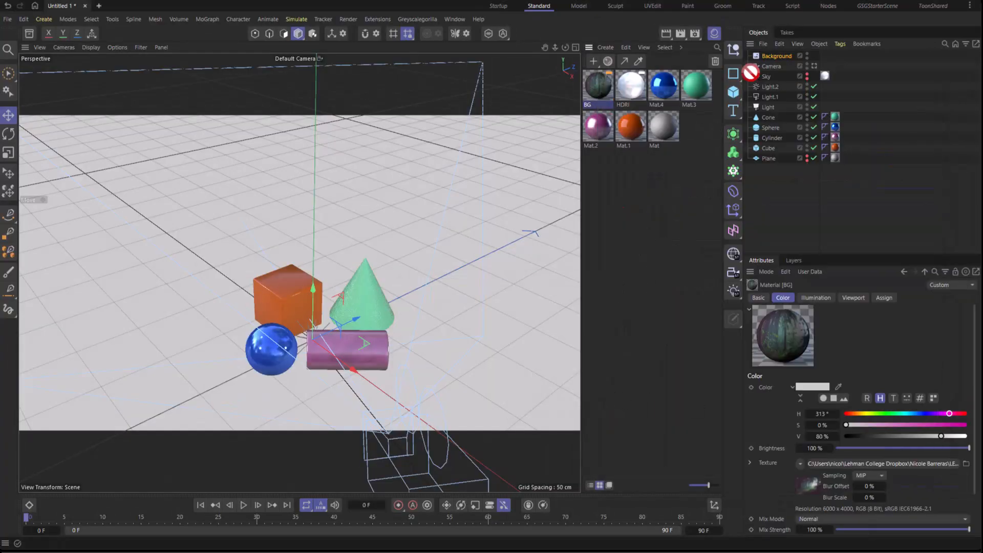
{"action": "left_click_drag", "start_coordinate": [598, 84], "coordinate": [781, 53]}
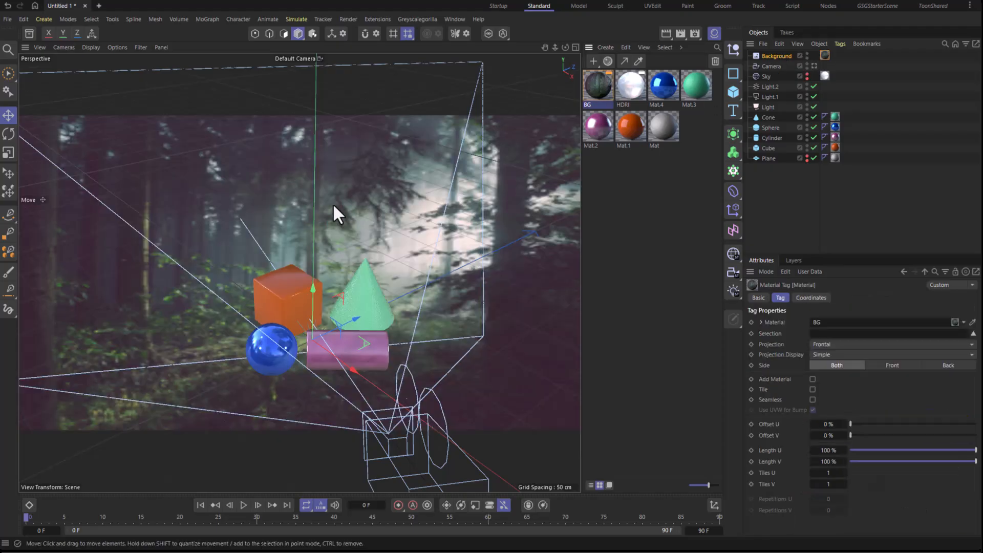
Step: Render the scene with the forest background through the Camera in the Picture Viewer and inspect the result
{"action": "left_click_drag", "start_coordinate": [333, 204], "coordinate": [410, 177], "text": "alt"}
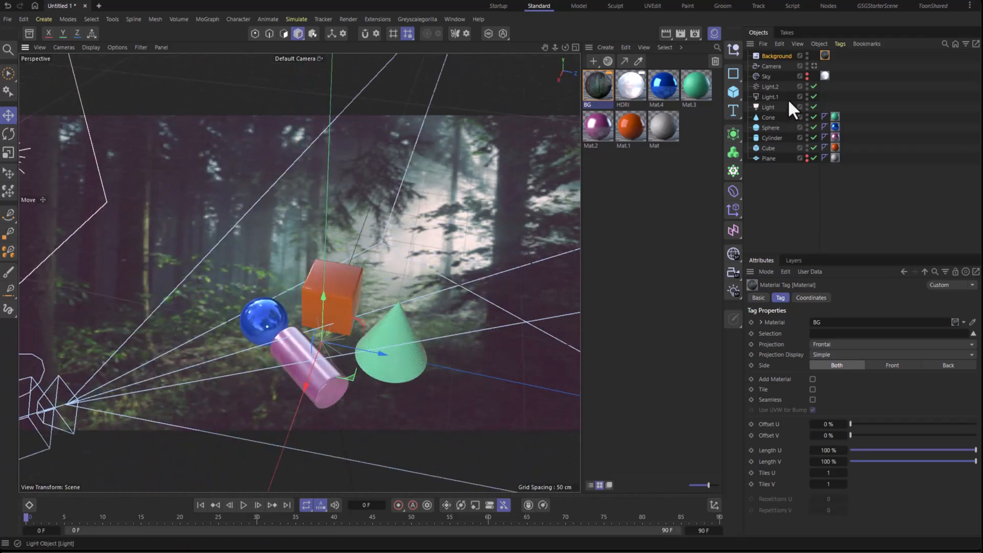
{"action": "left_click", "coordinate": [813, 66]}
{"action": "left_click", "coordinate": [679, 34]}
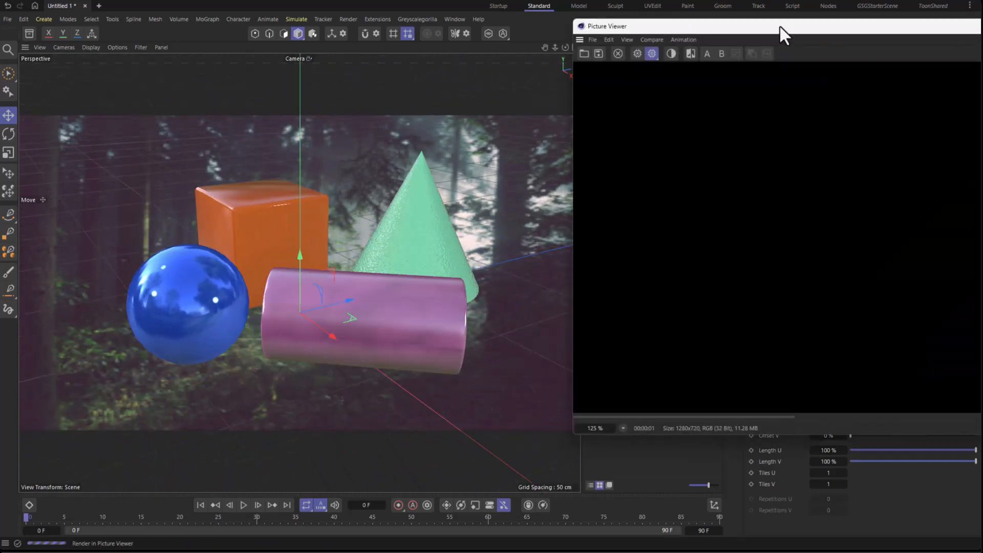
{"action": "left_click_drag", "start_coordinate": [779, 26], "coordinate": [386, 41]}
{"action": "scroll", "coordinate": [533, 263], "scroll_direction": "down", "scroll_amount": 7}
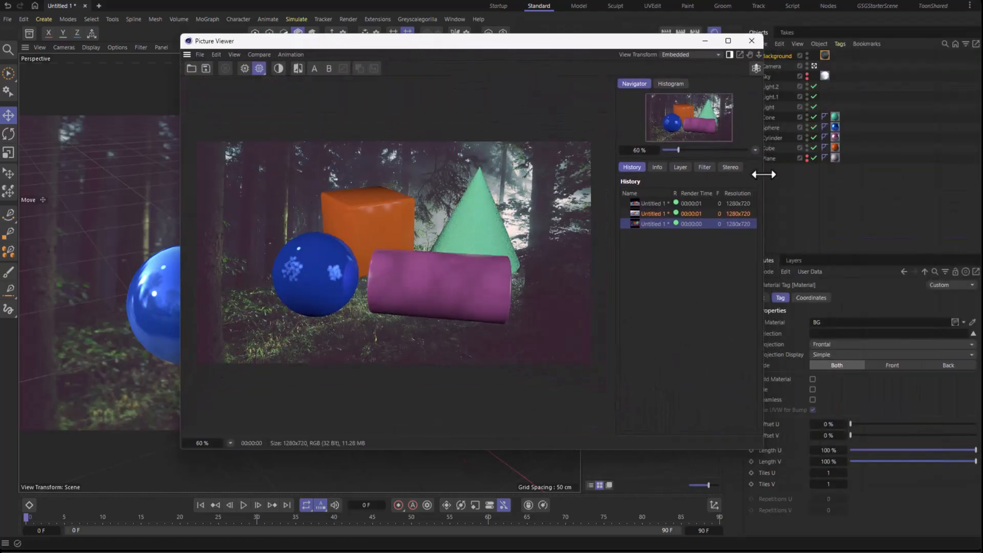
{"action": "left_click", "coordinate": [751, 41]}
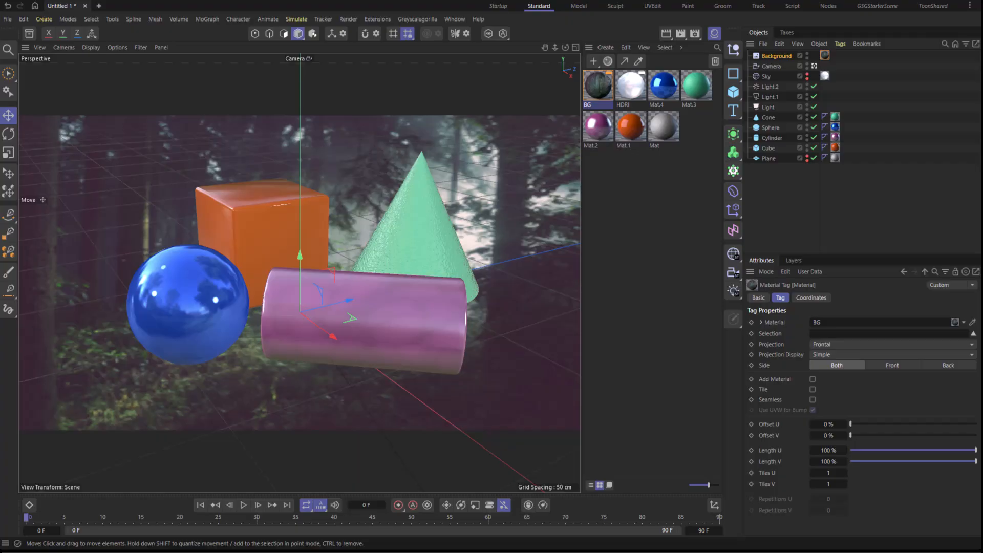
Step: Switch to the browser and look through the forest photos on Unsplash
{"action": "key", "text": "alt+Tab"}
{"action": "left_click", "coordinate": [568, 413]}
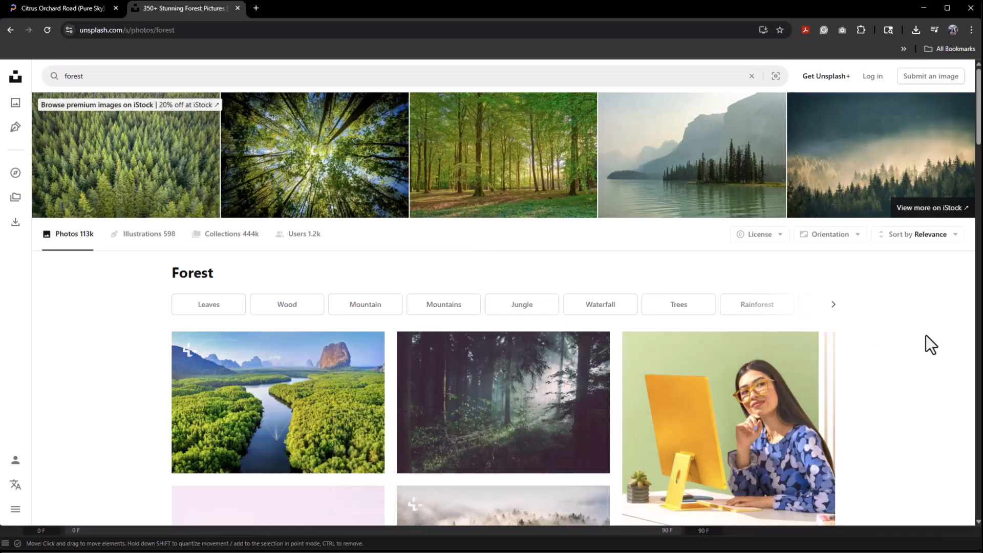
{"action": "scroll", "coordinate": [924, 340], "scroll_direction": "down", "scroll_amount": 10}
{"action": "left_click", "coordinate": [745, 349]}
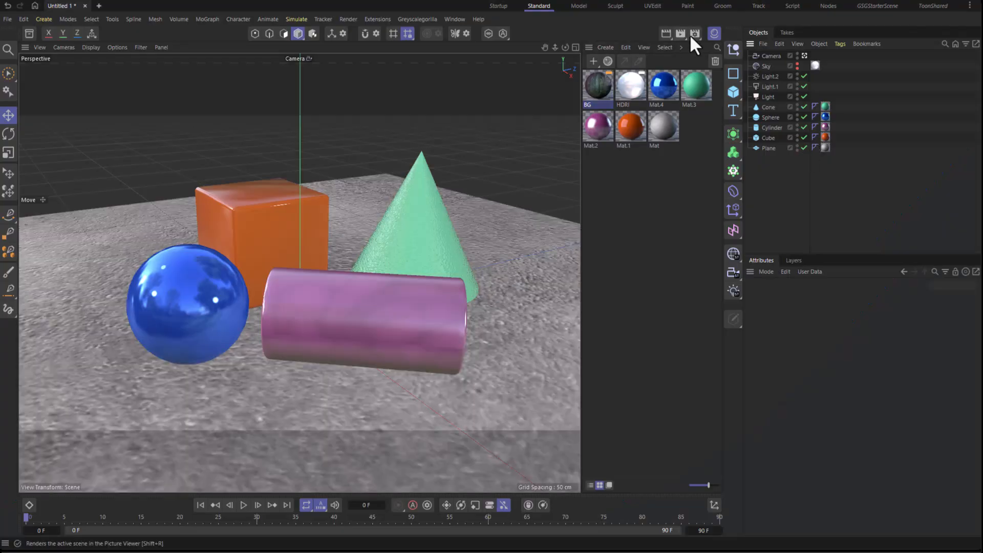
Step: Set the render output to the 2" x 3" portrait print preset and uncover the viewport
{"action": "left_click", "coordinate": [691, 35]}
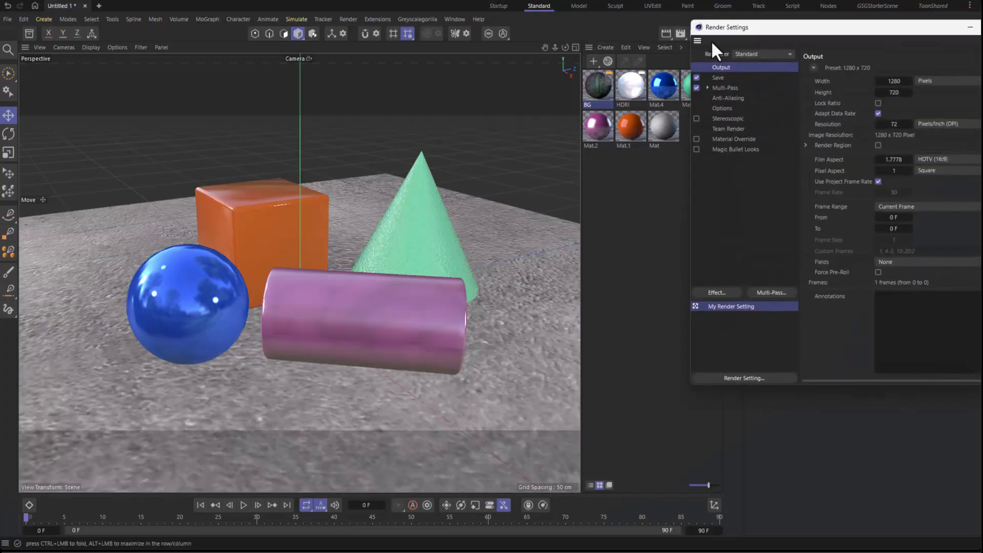
{"action": "left_click_drag", "start_coordinate": [787, 26], "coordinate": [480, 62]}
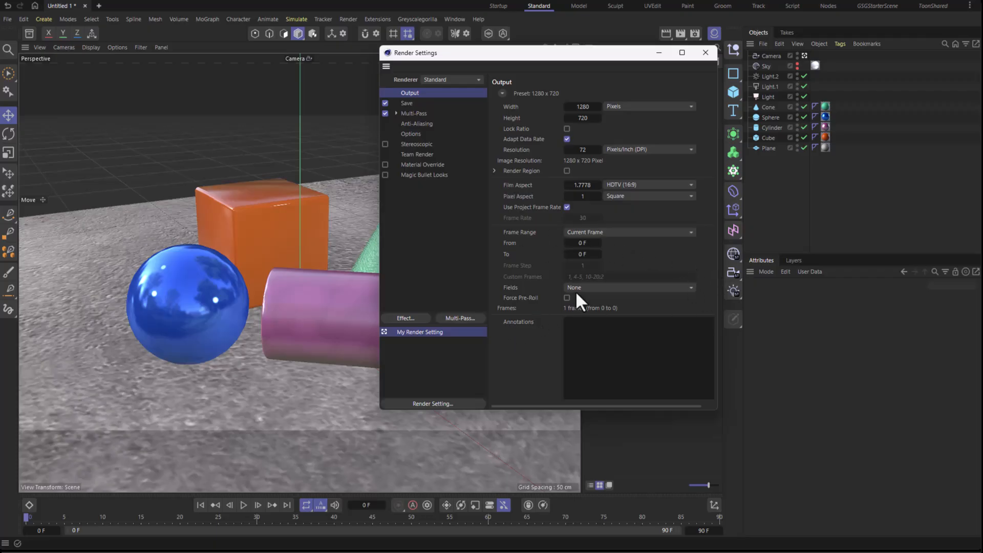
{"action": "left_click", "coordinate": [502, 94]}
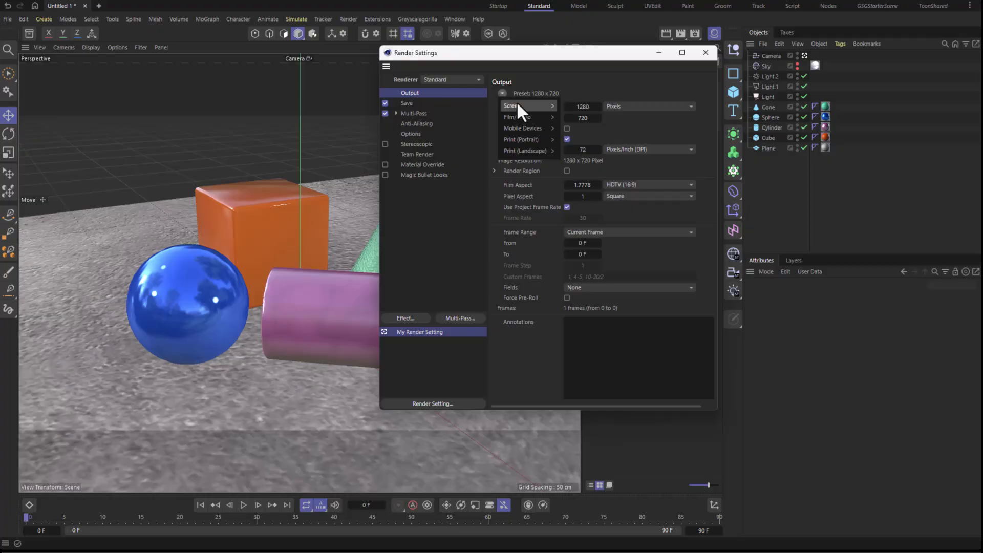
{"action": "mouse_move", "coordinate": [526, 116]}
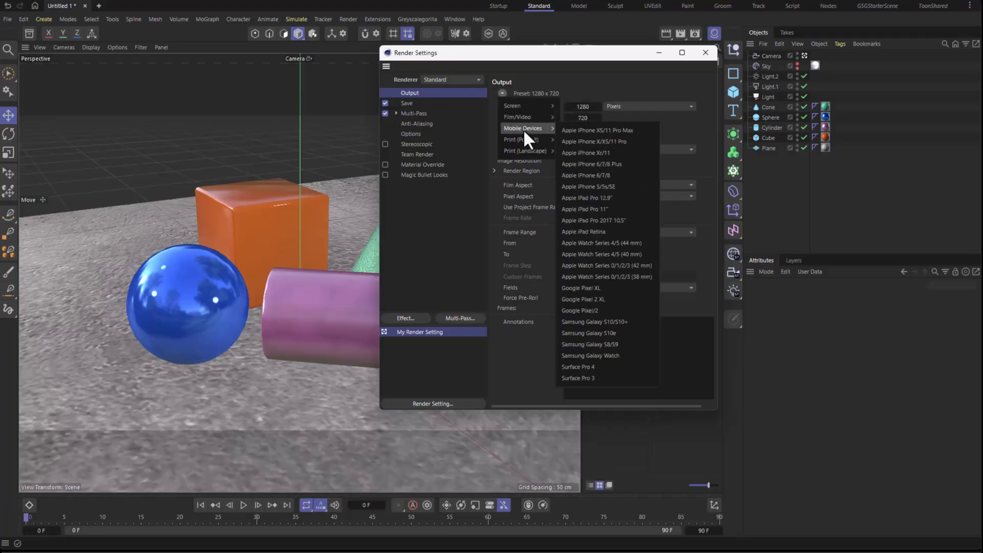
{"action": "mouse_move", "coordinate": [528, 136]}
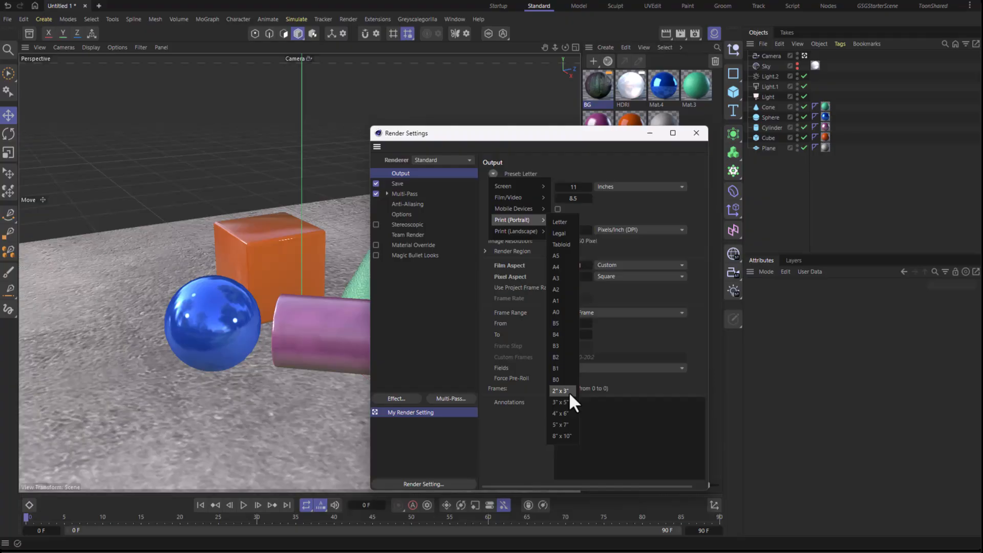
{"action": "left_click", "coordinate": [569, 321]}
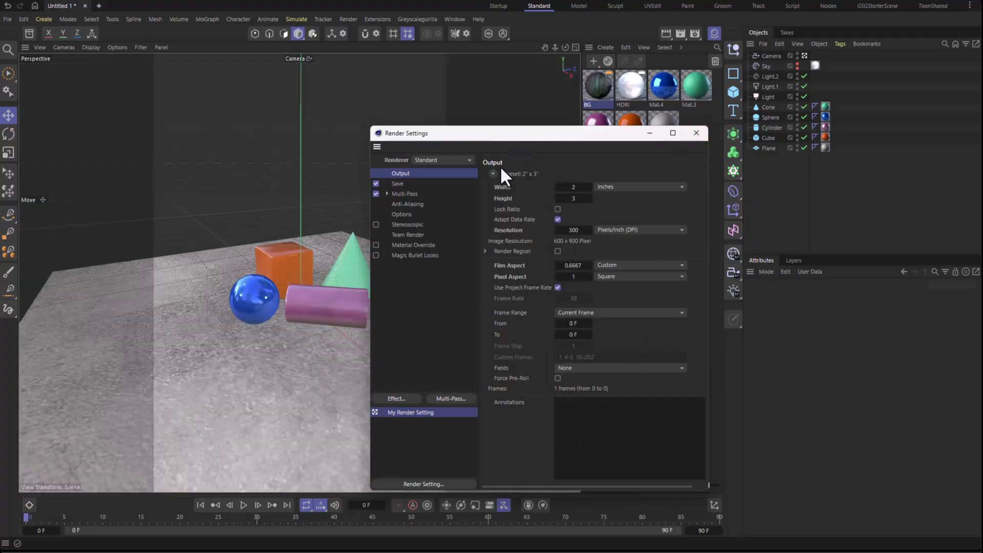
{"action": "left_click_drag", "start_coordinate": [455, 126], "coordinate": [809, 148]}
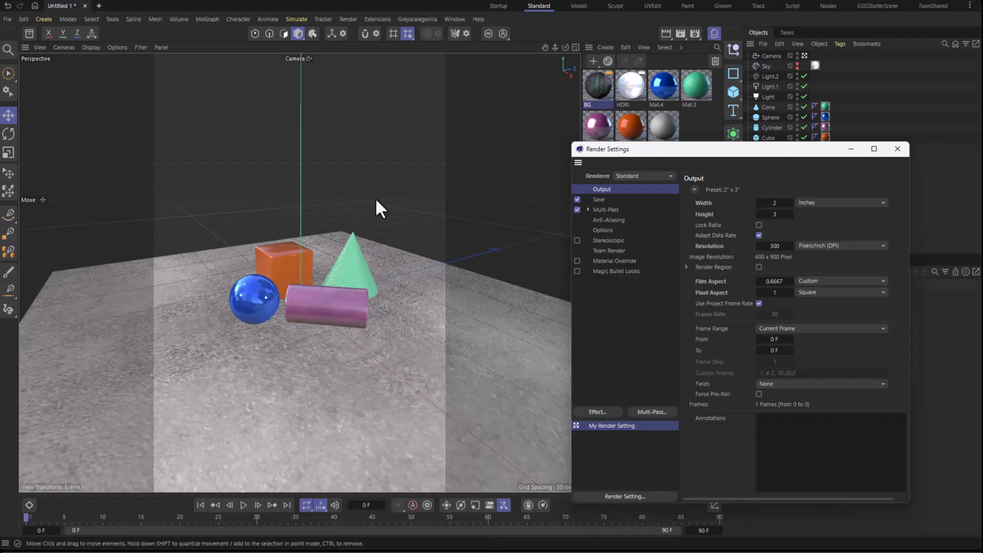
Step: Render the portrait-format camera view in the Picture Viewer and close the viewer after checking the image
{"action": "left_click", "coordinate": [684, 32]}
{"action": "left_click_drag", "start_coordinate": [755, 27], "coordinate": [279, 43]}
{"action": "scroll", "coordinate": [379, 241], "scroll_direction": "down", "scroll_amount": 1}
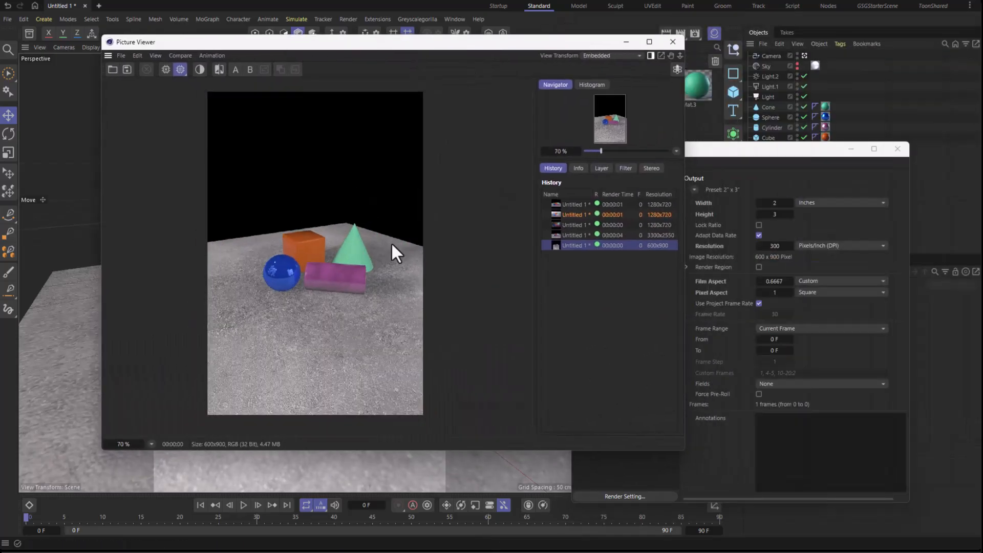
{"action": "left_click", "coordinate": [672, 42]}
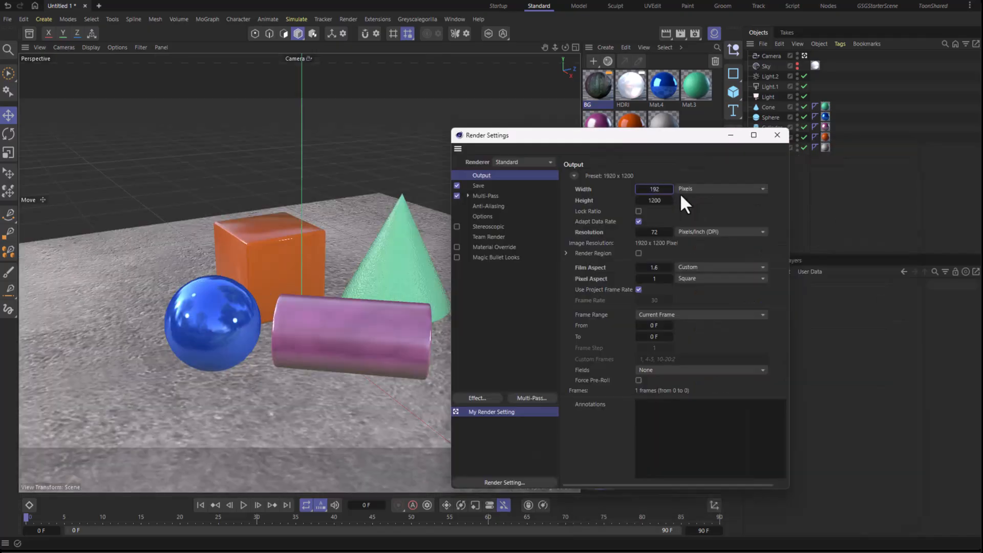
Step: Set the output size to 1920 by 1080 pixels and lock its ratio, testing the proportional scaling with a height of 1212
{"action": "type", "text": "0"}
{"action": "key", "text": "Tab"}
{"action": "type", "text": "1"}
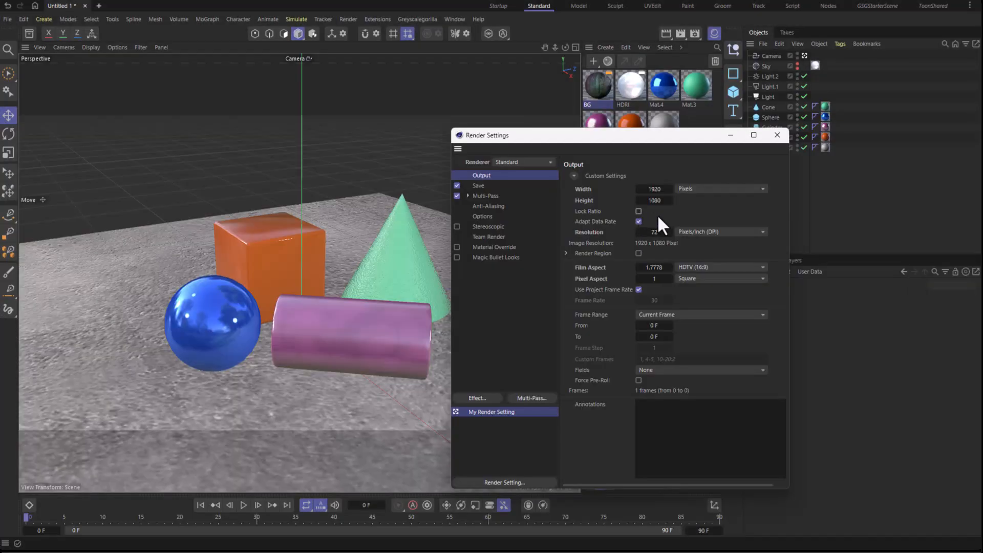
{"action": "left_click", "coordinate": [639, 211]}
{"action": "mouse_move", "coordinate": [657, 200]}
{"action": "left_mouse_down"}
{"action": "mouse_move", "coordinate": [615, 200]}
{"action": "mouse_move", "coordinate": [668, 202]}
{"action": "left_mouse_up"}
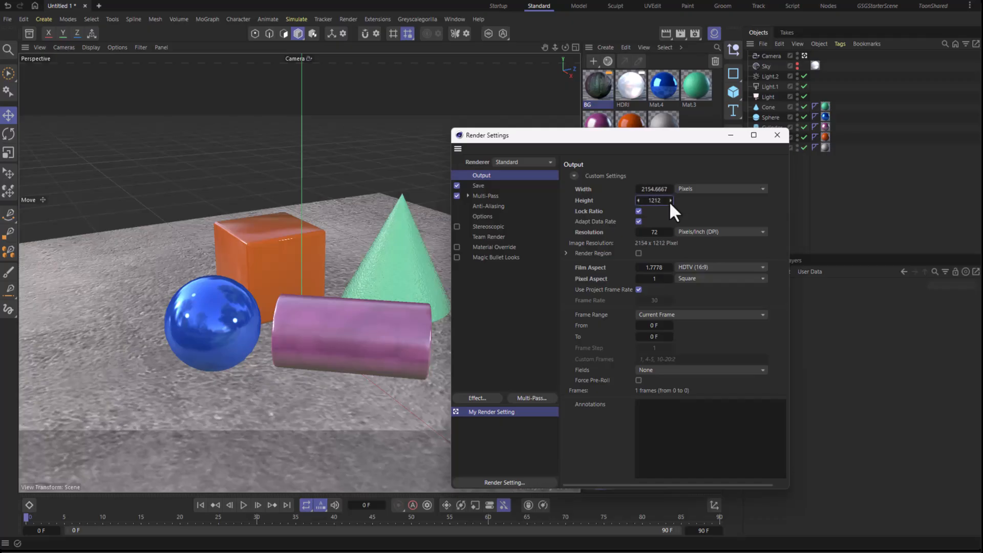
Step: Try an output resolution of 300 pixels per inch in the render settings
{"action": "left_click", "coordinate": [594, 229]}
{"action": "key", "text": "Tab"}
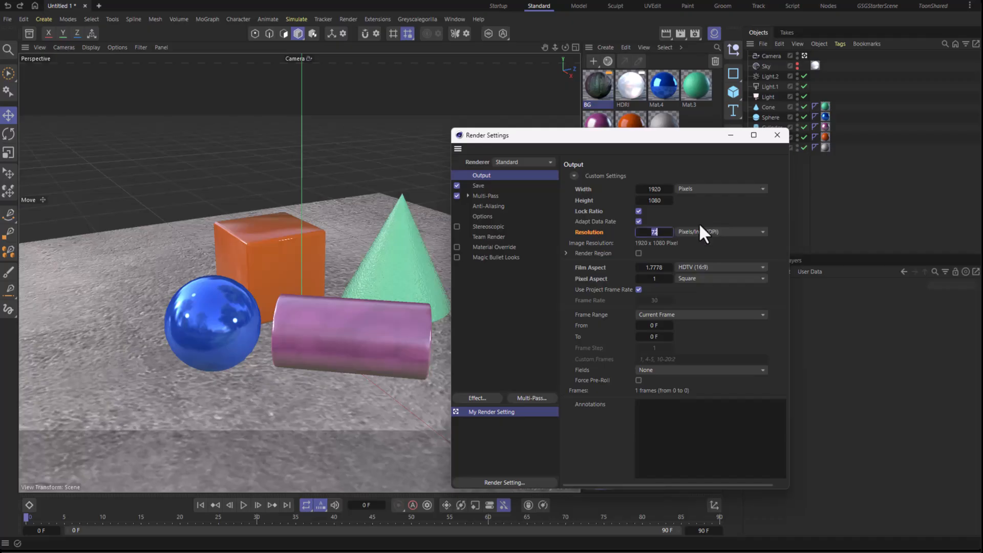
{"action": "type", "text": "300"}
{"action": "key", "text": "Tab"}
Step: Add the Global Illumination effect to the render settings
{"action": "left_click", "coordinate": [481, 398]}
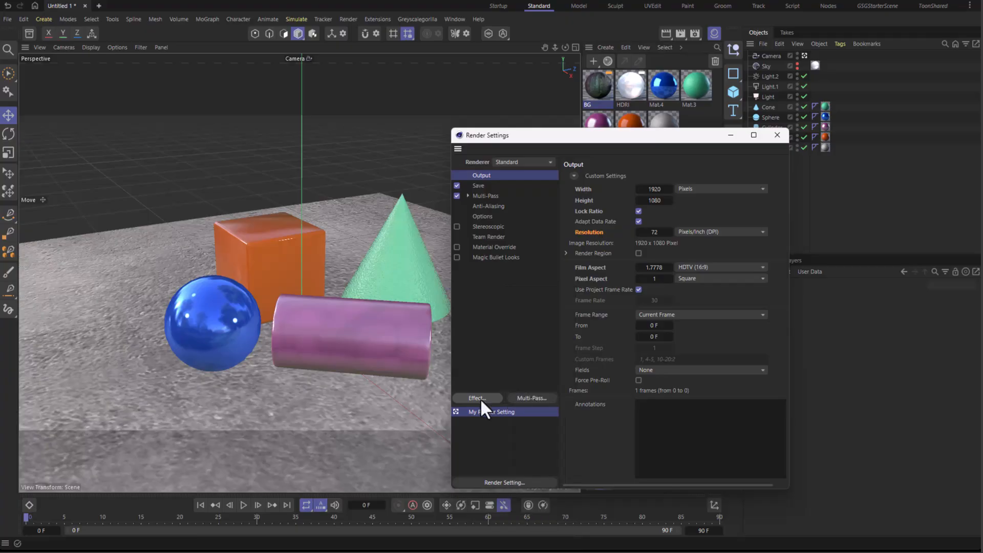
{"action": "left_click", "coordinate": [484, 397]}
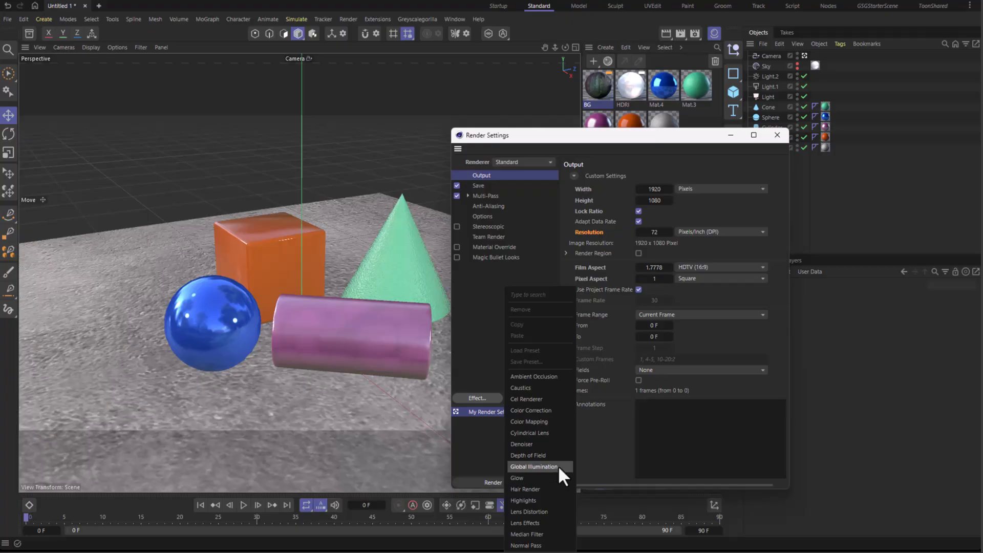
{"action": "left_click", "coordinate": [557, 466]}
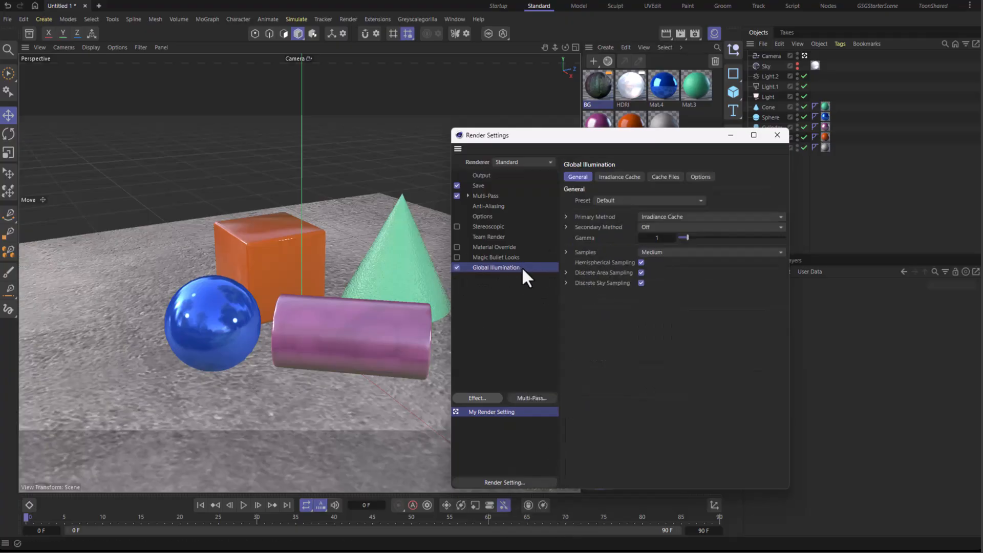
Step: Render the camera view with Global Illumination and the HDRI sky visible in the Picture Viewer, showing the whole image
{"action": "left_click", "coordinate": [186, 159]}
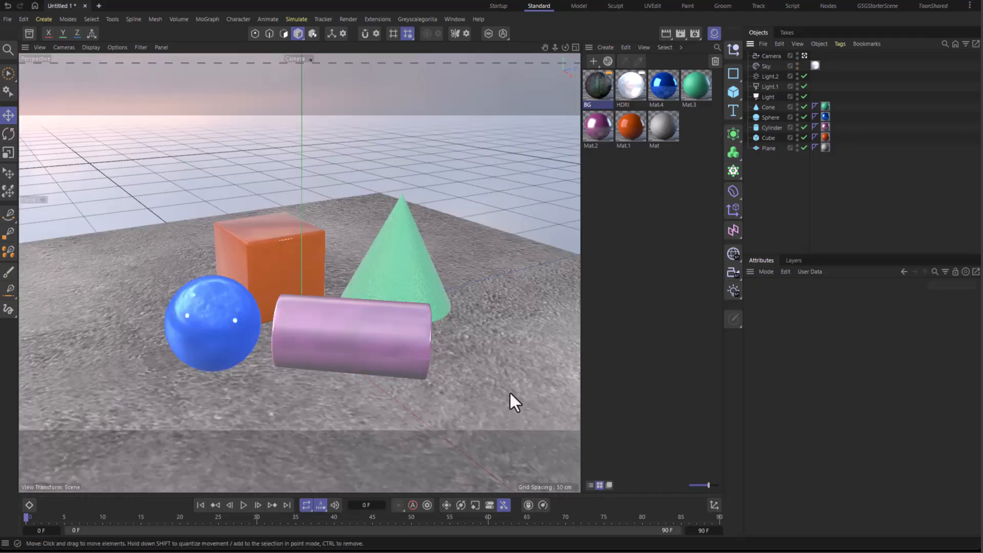
{"action": "left_click", "coordinate": [680, 33]}
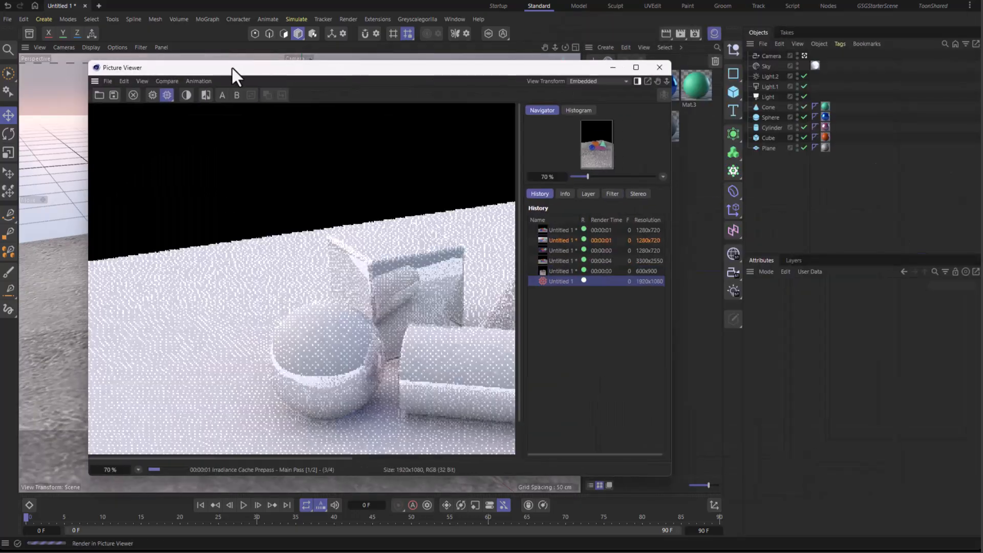
{"action": "scroll", "coordinate": [379, 297], "scroll_direction": "down", "scroll_amount": 1}
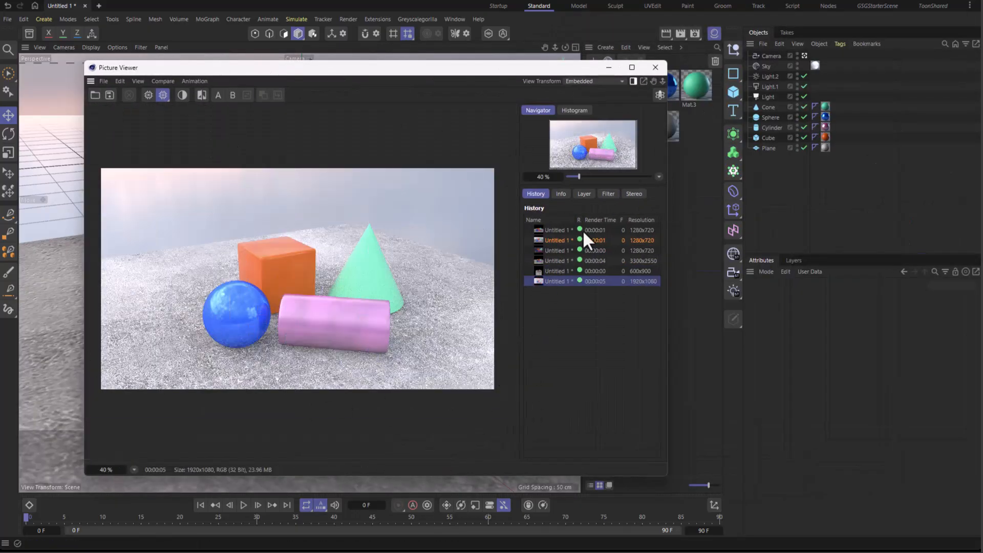
Step: Compare the Global Illumination render with the two earlier renders, without and with the sky, in the render history
{"action": "left_click", "coordinate": [559, 230]}
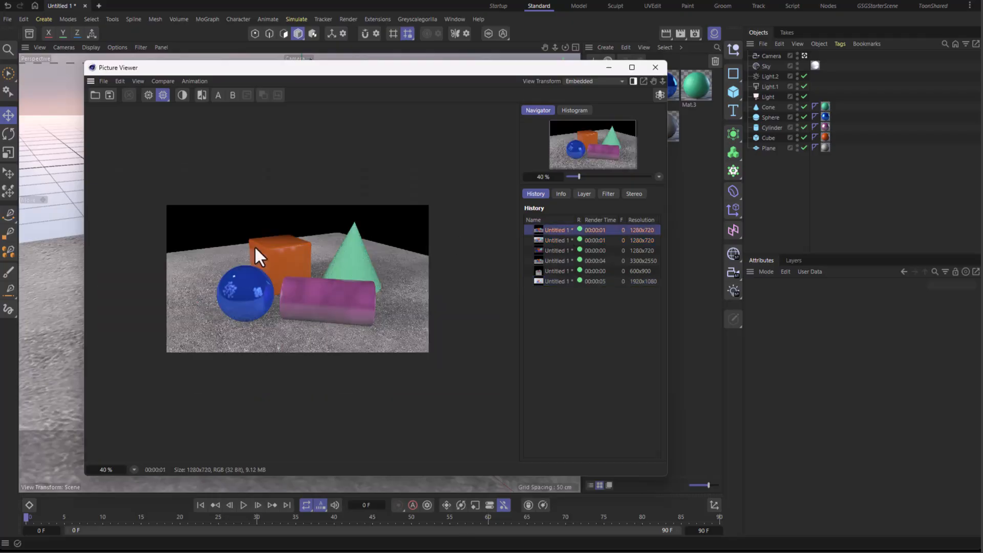
{"action": "scroll", "coordinate": [323, 253], "scroll_direction": "up", "scroll_amount": 1}
{"action": "scroll", "coordinate": [359, 233], "scroll_direction": "up", "scroll_amount": 1}
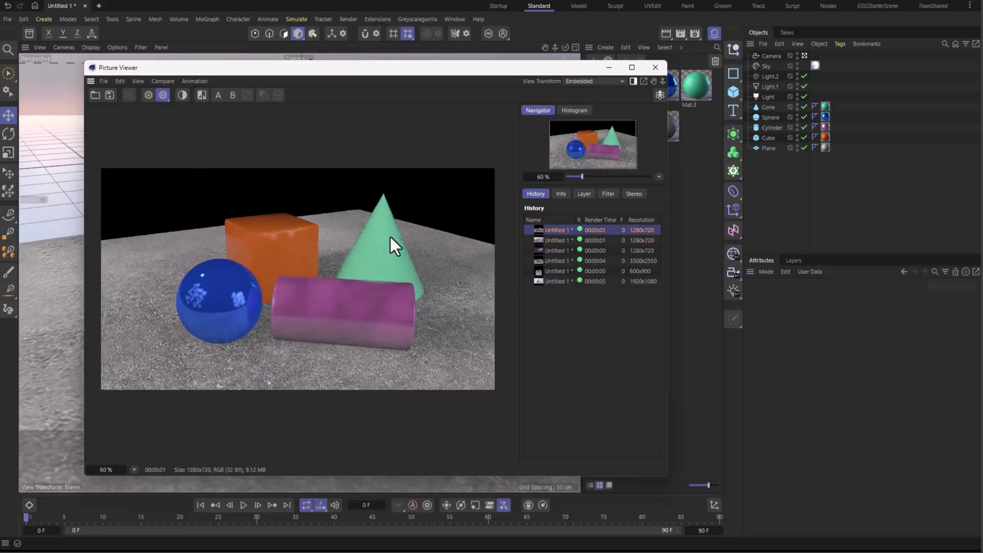
{"action": "left_click", "coordinate": [552, 240]}
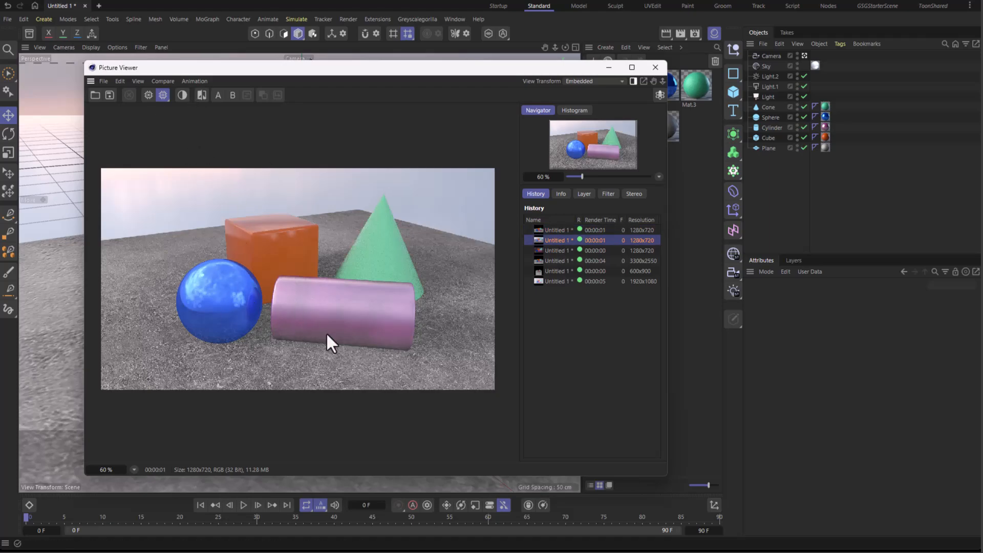
{"action": "left_click", "coordinate": [558, 281]}
{"action": "scroll", "coordinate": [378, 271], "scroll_direction": "down", "scroll_amount": 1}
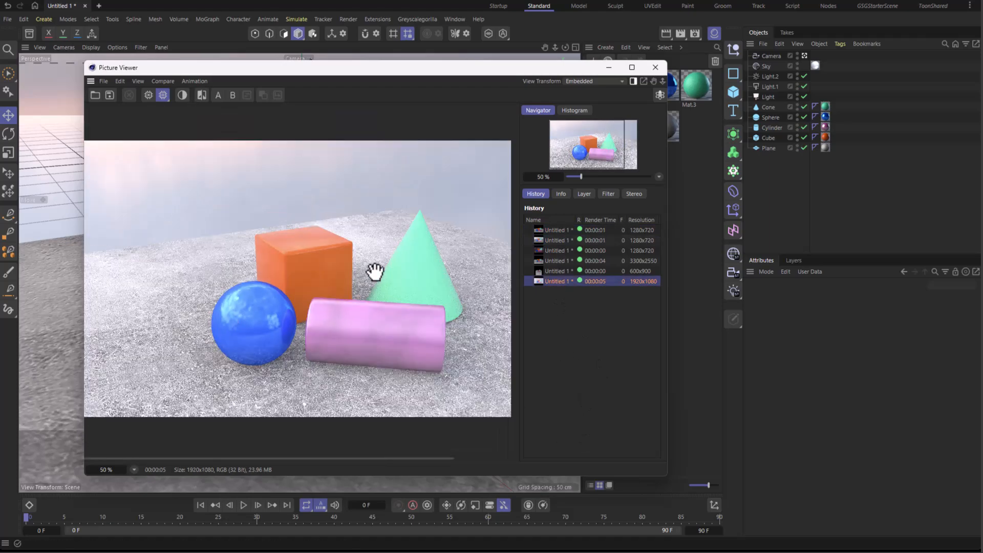
{"action": "left_click_drag", "start_coordinate": [374, 264], "coordinate": [348, 264]}
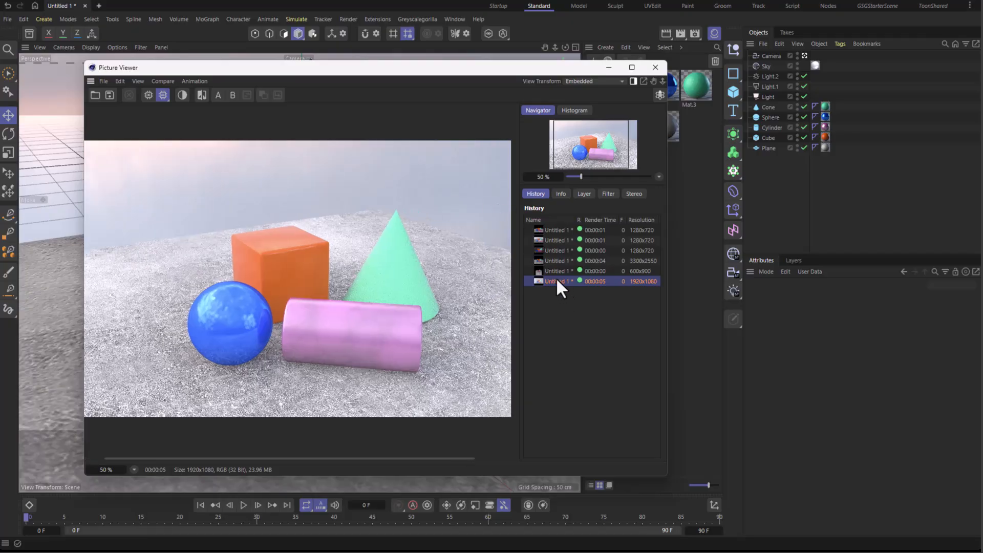
Step: Move the Global Illumination render directly below the 1280x720 sky render in the history, and compare it with the earlier renders
{"action": "left_click_drag", "start_coordinate": [556, 277], "coordinate": [558, 245]}
{"action": "left_click", "coordinate": [558, 240]}
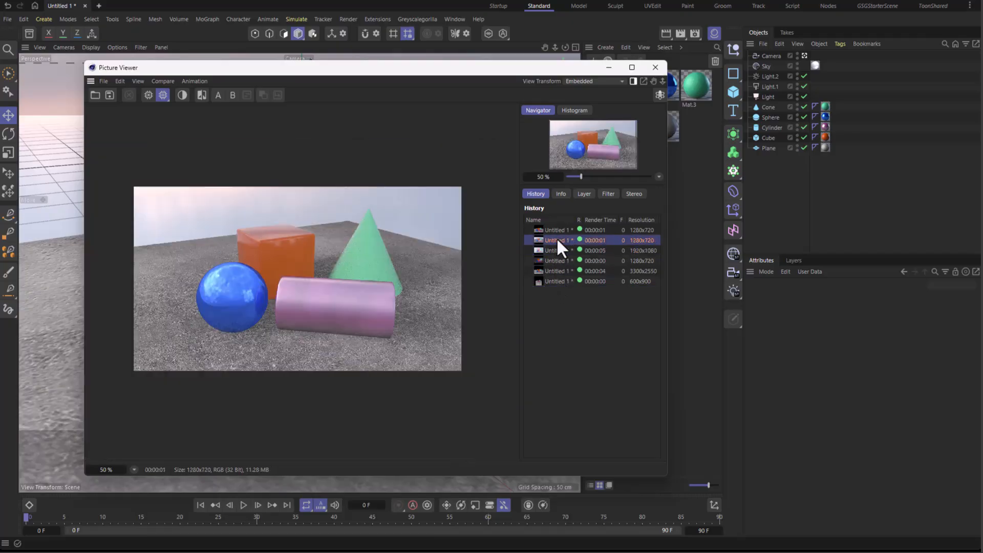
{"action": "left_click", "coordinate": [556, 250]}
{"action": "left_click", "coordinate": [559, 241]}
{"action": "left_click", "coordinate": [558, 230]}
{"action": "left_click", "coordinate": [555, 251]}
{"action": "left_click", "coordinate": [558, 241]}
{"action": "left_click", "coordinate": [557, 250]}
{"action": "scroll", "coordinate": [307, 222], "scroll_direction": "down", "scroll_amount": 1}
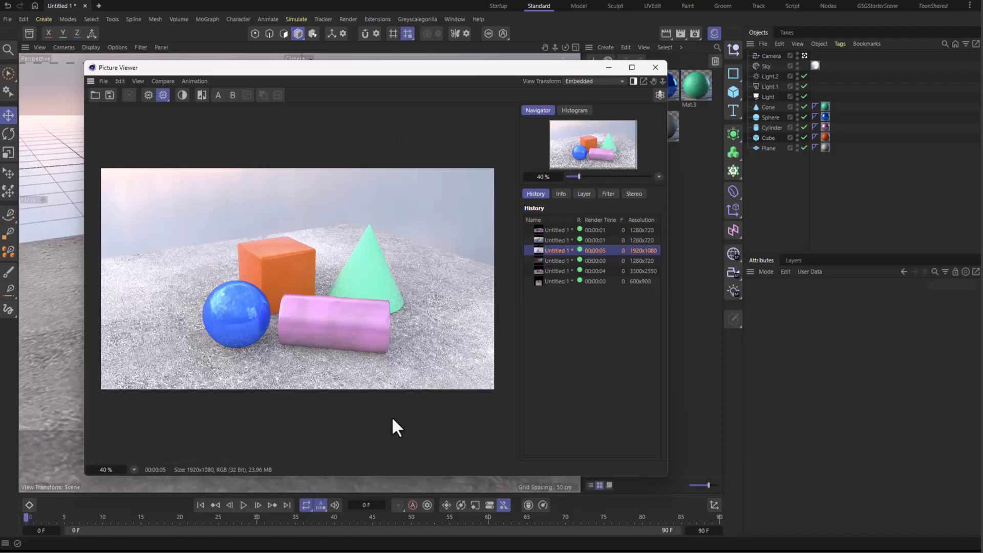
{"action": "left_click", "coordinate": [558, 240]}
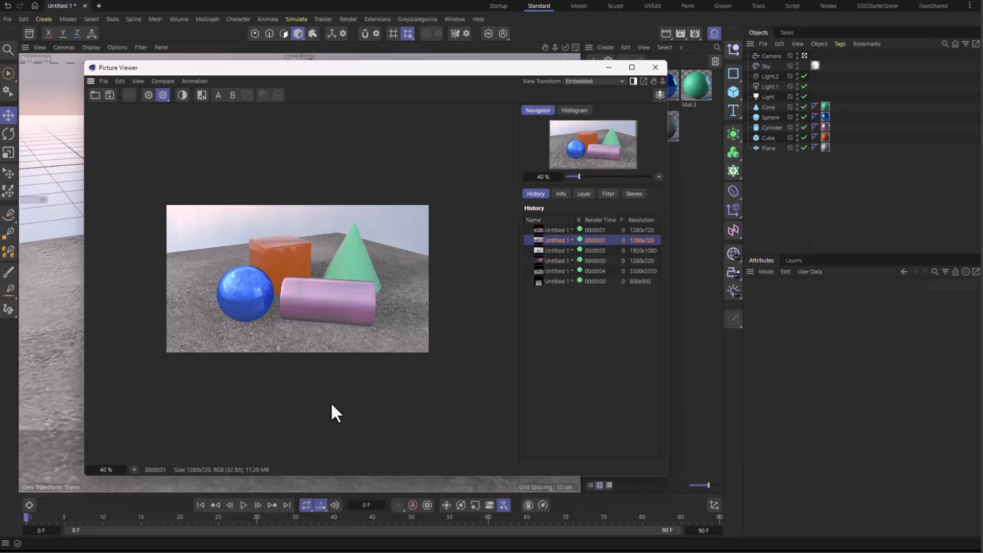
Step: Add the Ambient Occlusion effect to the render settings, keeping its default properties
{"action": "left_click", "coordinate": [694, 33]}
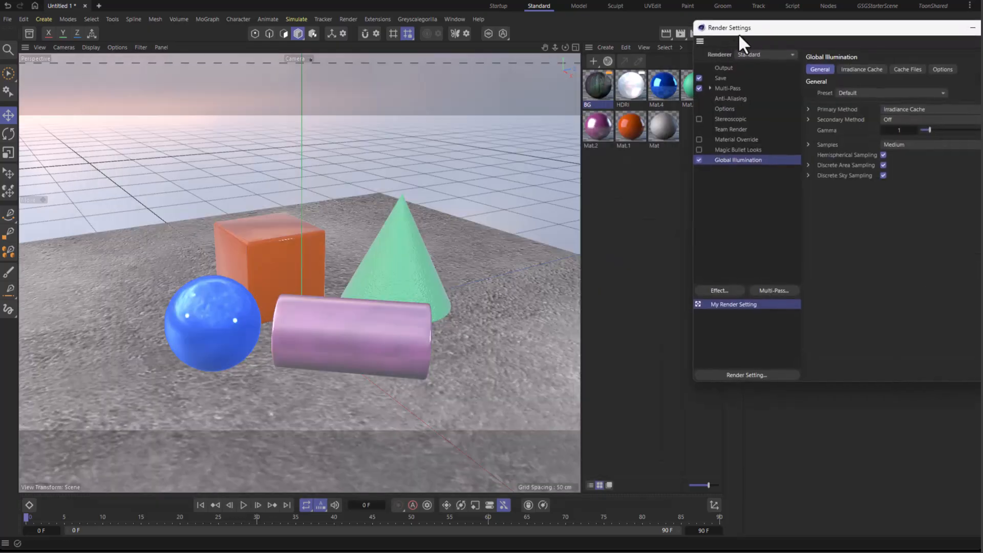
{"action": "left_click_drag", "start_coordinate": [739, 37], "coordinate": [281, 92]}
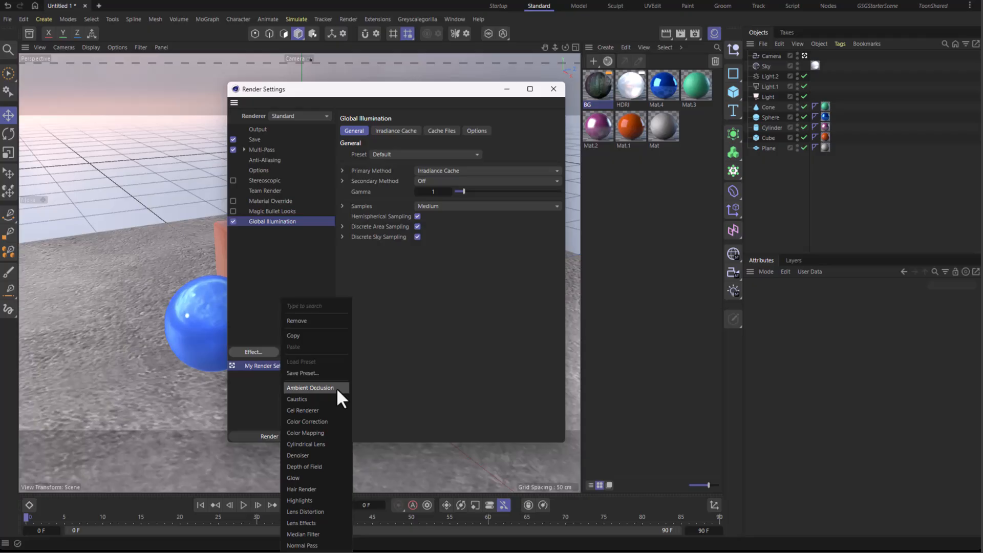
{"action": "left_click", "coordinate": [336, 388]}
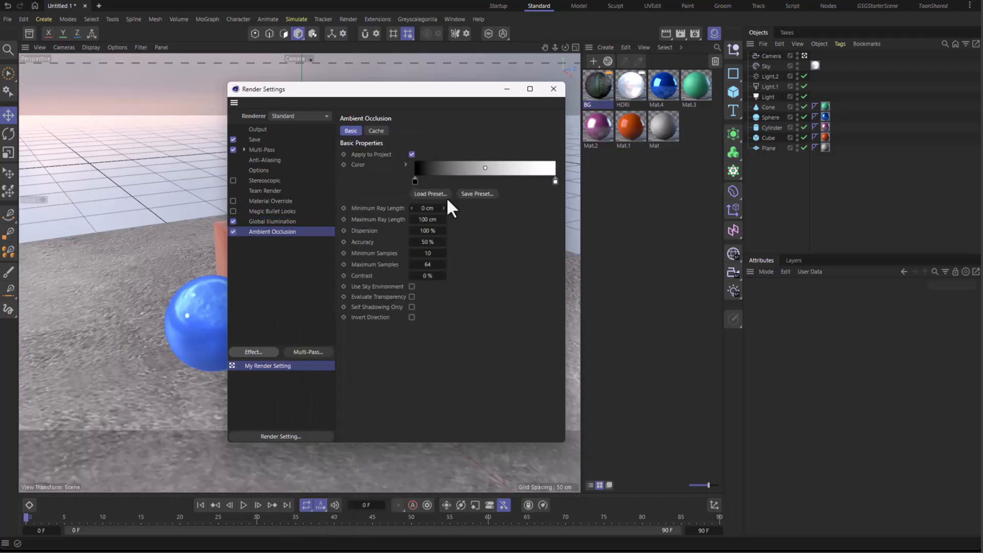
{"action": "left_click", "coordinate": [553, 89]}
Step: Render the camera view with Ambient Occlusion in the Picture Viewer and compare it with the Global Illumination render
{"action": "left_click", "coordinate": [680, 34]}
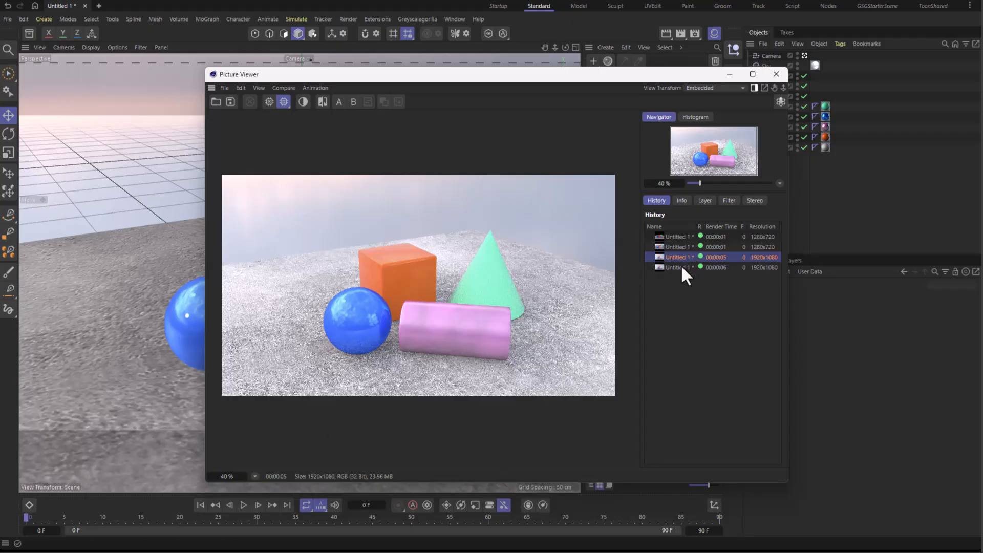
{"action": "left_click", "coordinate": [681, 266]}
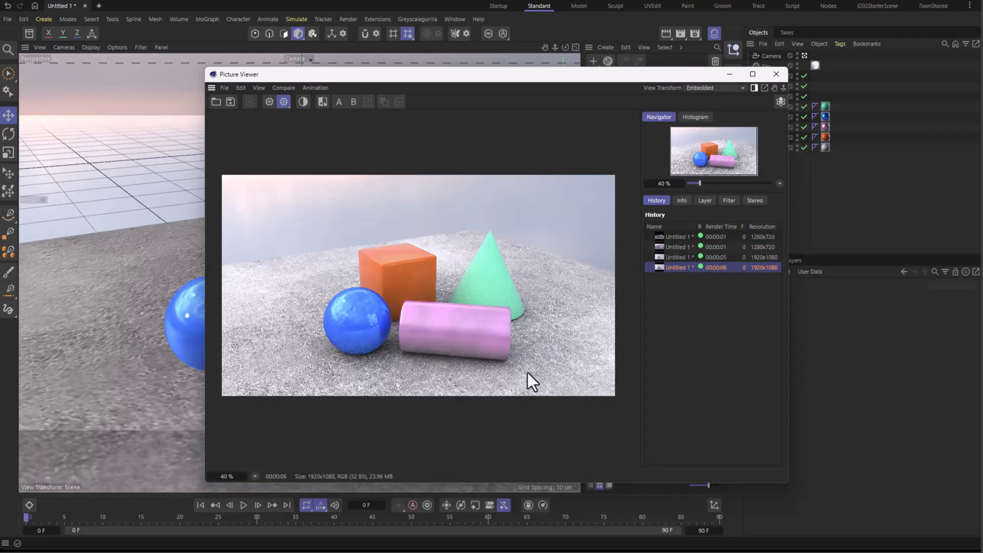
{"action": "left_click", "coordinate": [680, 256]}
{"action": "left_click", "coordinate": [683, 266]}
{"action": "left_click", "coordinate": [679, 257]}
{"action": "left_click", "coordinate": [680, 264]}
{"action": "left_click", "coordinate": [682, 257]}
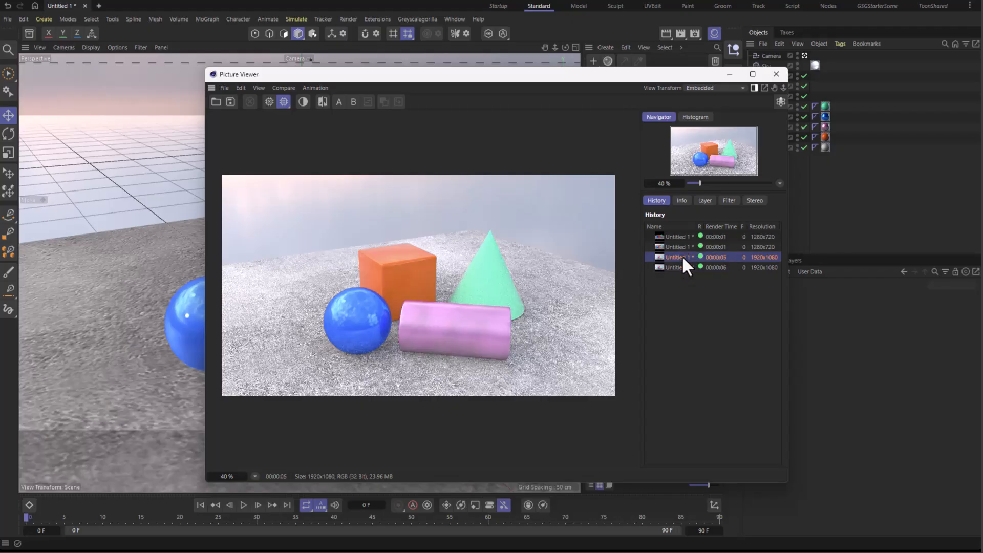
{"action": "left_click", "coordinate": [682, 266]}
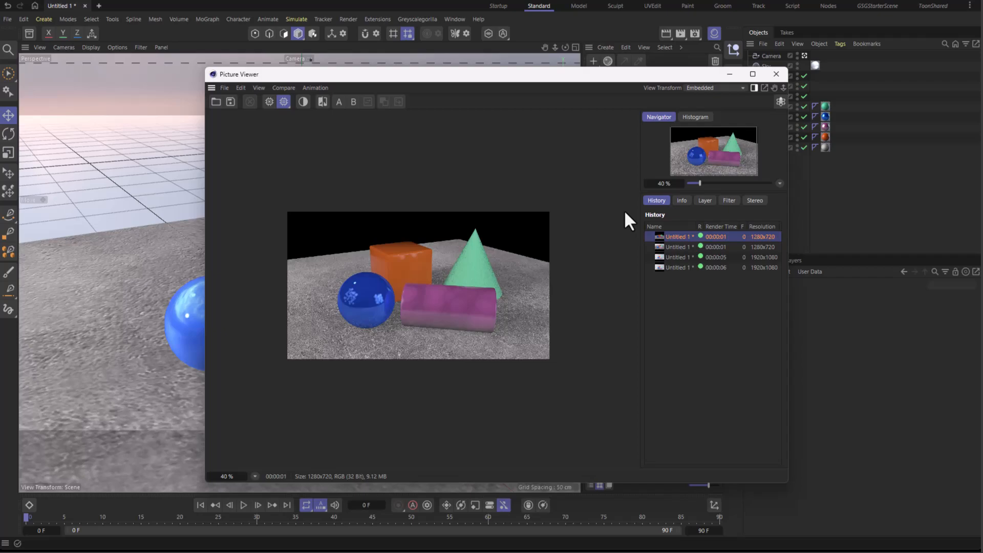
Step: Review the four renders in order, from the one without sky to the one with Ambient Occlusion
{"action": "key", "text": "Down"}
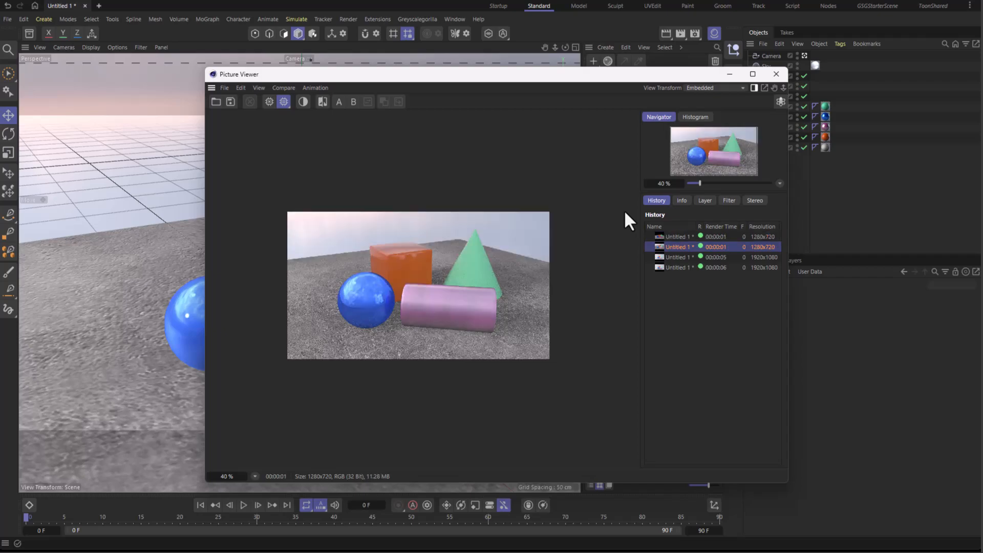
{"action": "key", "text": "Down"}
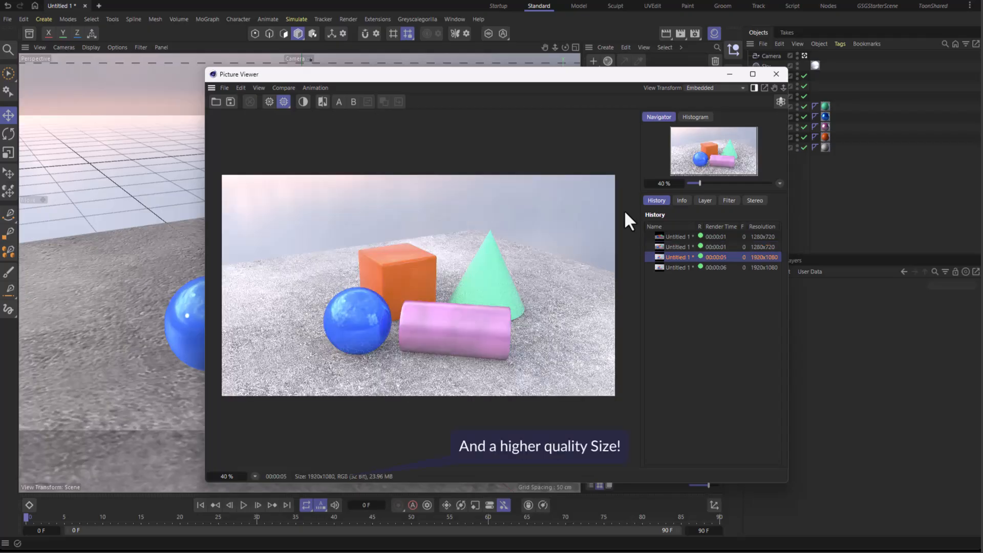
{"action": "key", "text": "Down"}
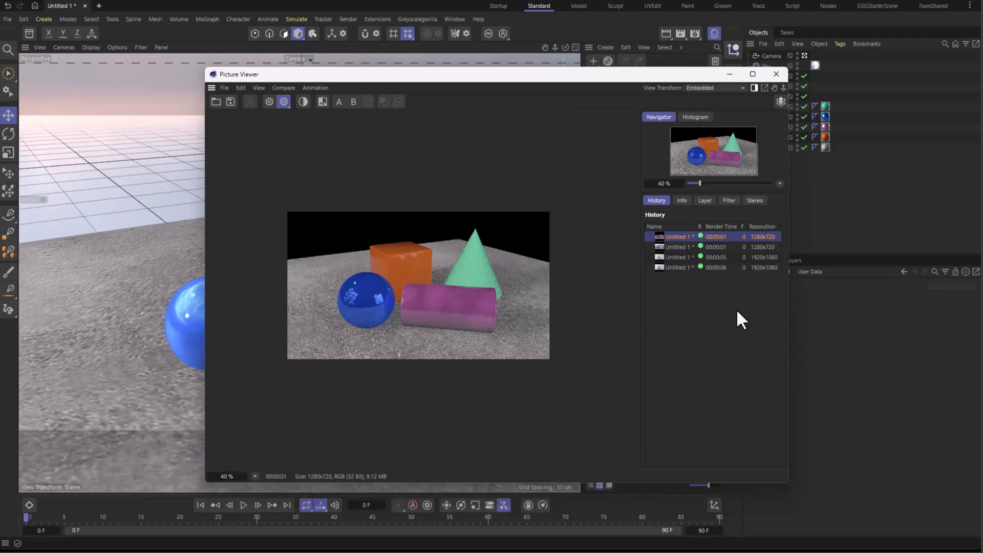
{"action": "key", "text": "Down"}
{"action": "key", "text": "Down"}
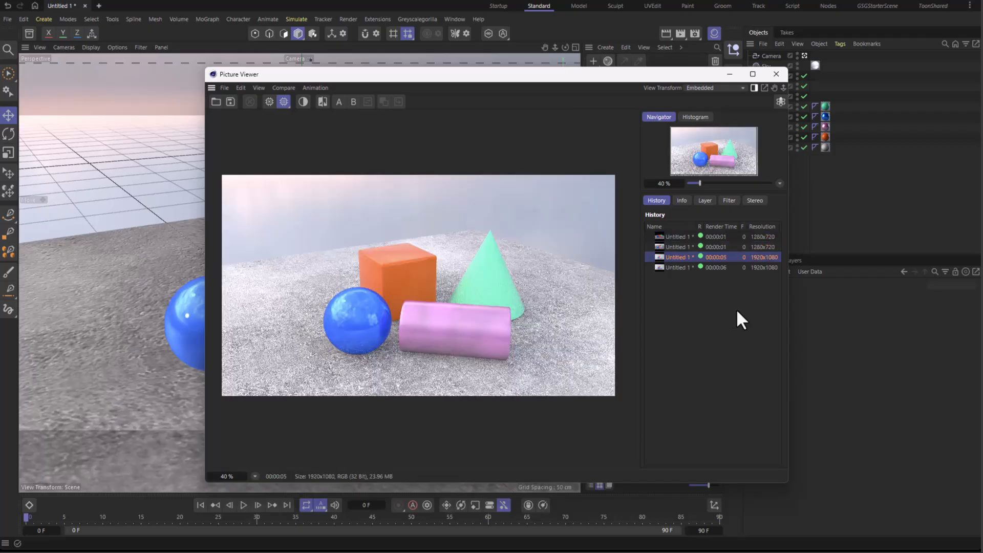
{"action": "key", "text": "Down"}
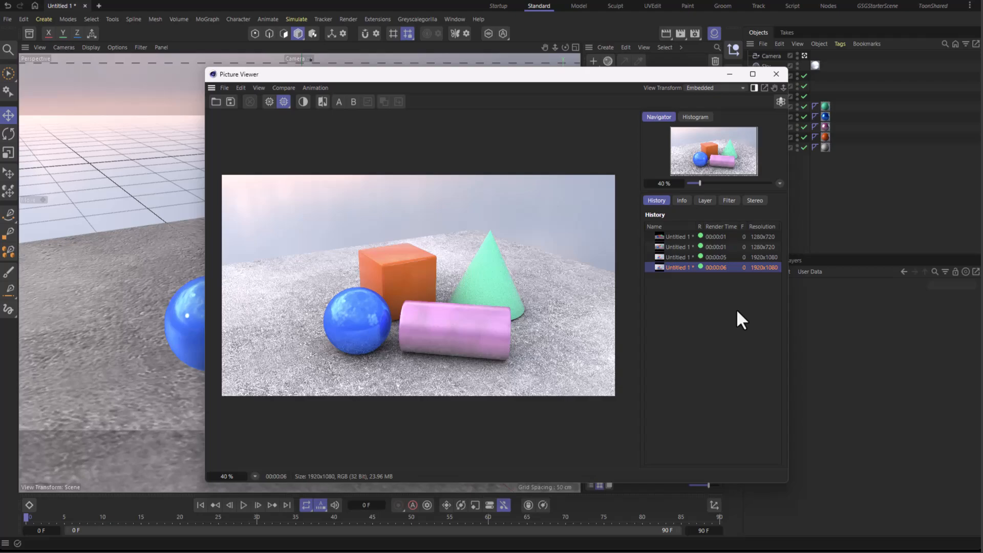
Step: Hide the material manager to enlarge the viewport, and render the camera view there with Global Illumination and Ambient Occlusion
{"action": "left_click", "coordinate": [775, 74]}
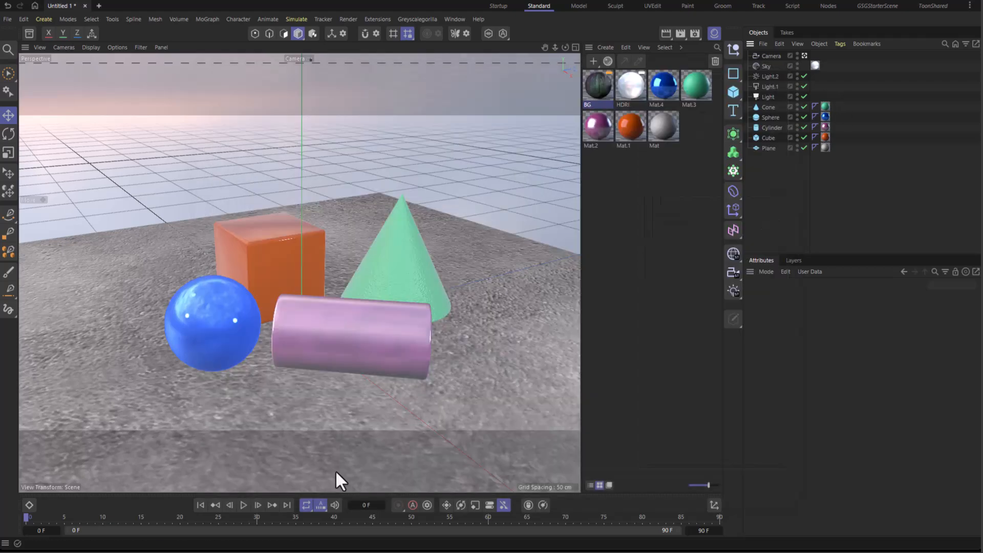
{"action": "left_click", "coordinate": [714, 35]}
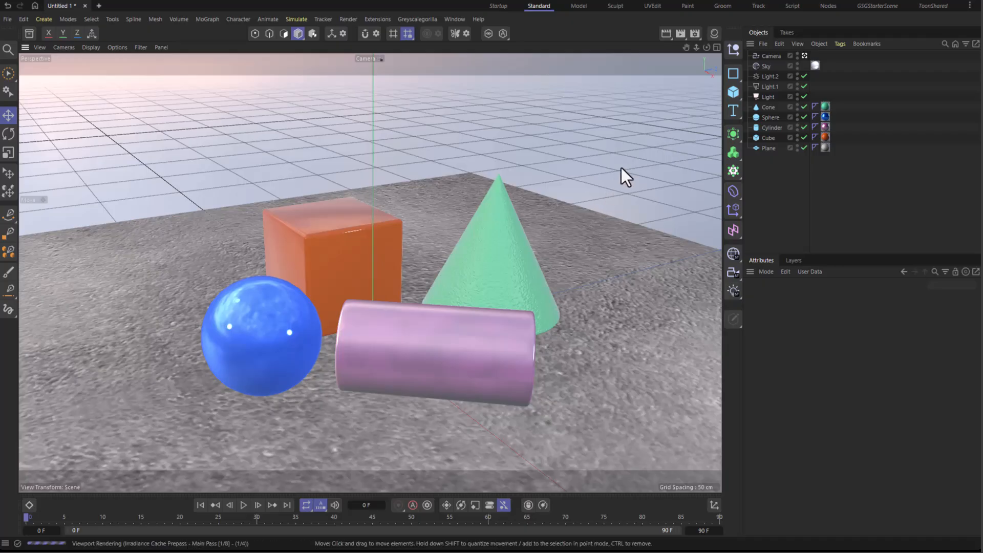
{"action": "key", "text": "ctrl+r"}
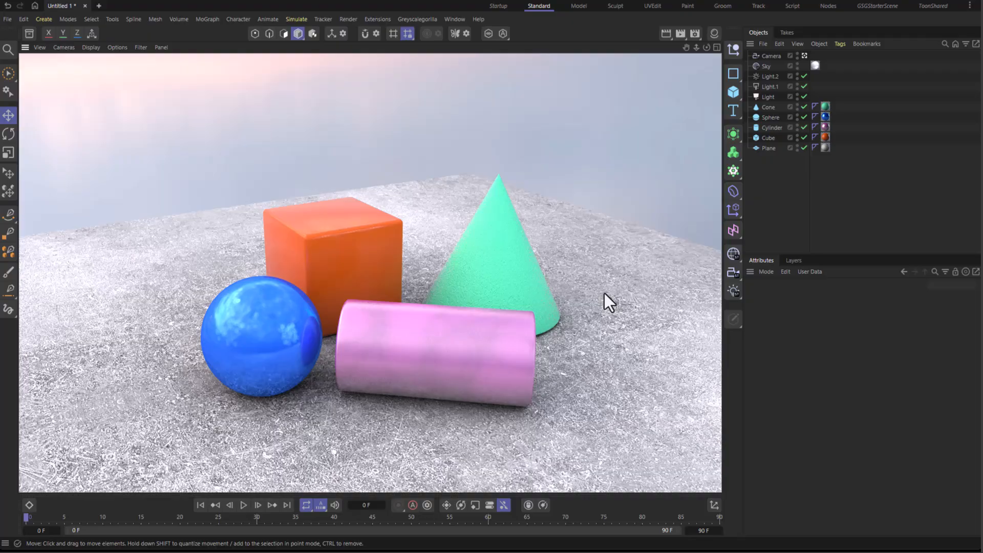
Step: Disable Ambient Occlusion in the render settings and render the camera view in the viewport for comparison
{"action": "left_click", "coordinate": [694, 34]}
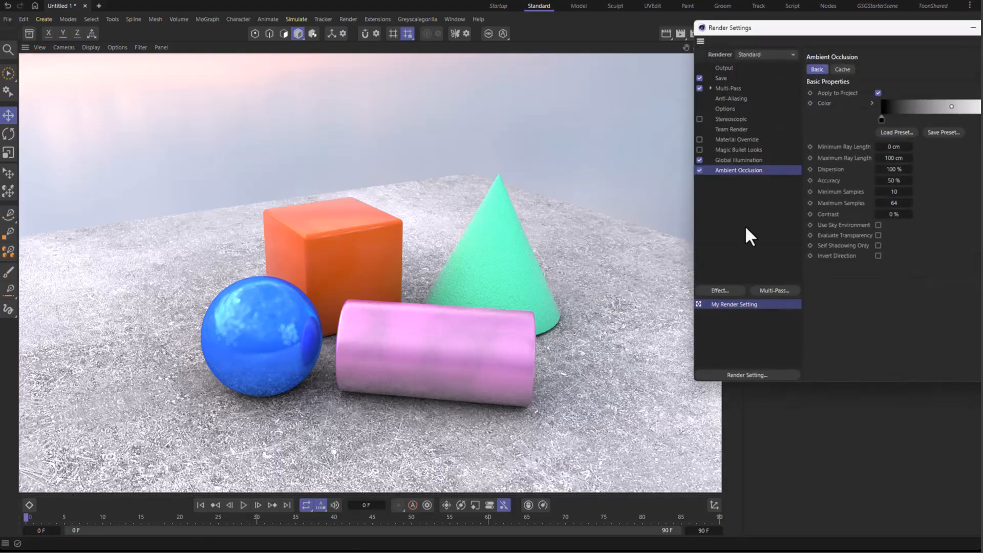
{"action": "left_click", "coordinate": [699, 169]}
{"action": "left_click", "coordinate": [981, 27]}
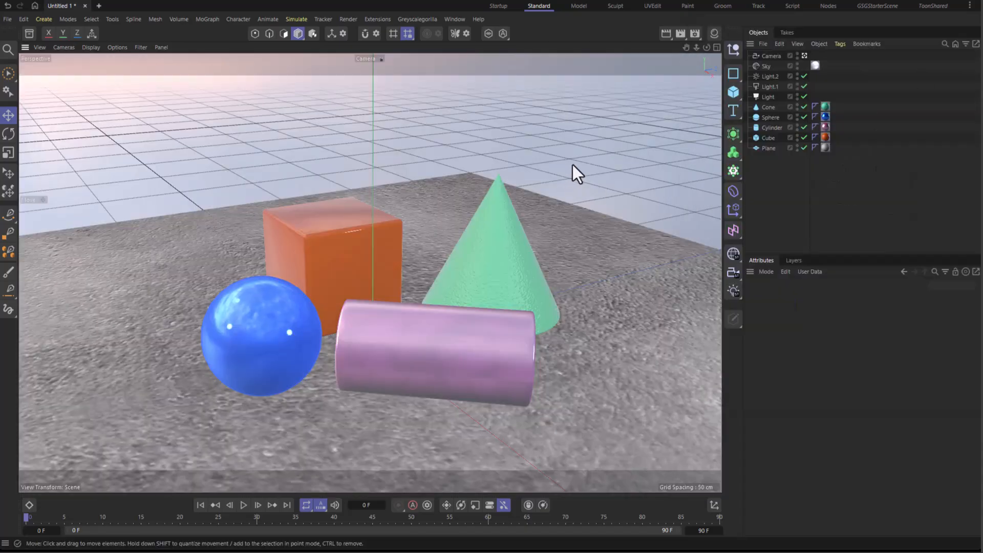
{"action": "key", "text": "ctrl+r"}
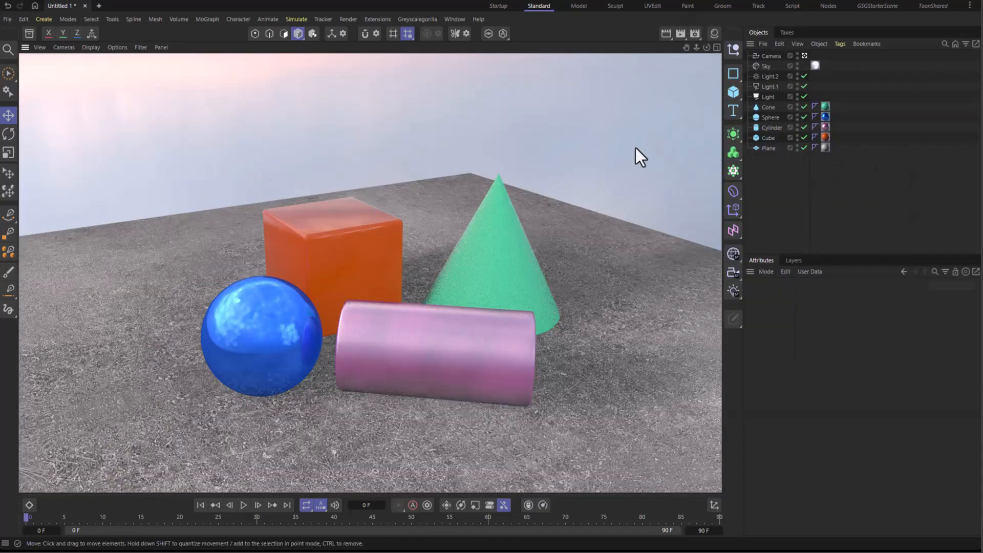
Step: Re-enable Ambient Occlusion in the render settings and render the camera view in the viewport again
{"action": "left_click", "coordinate": [694, 34]}
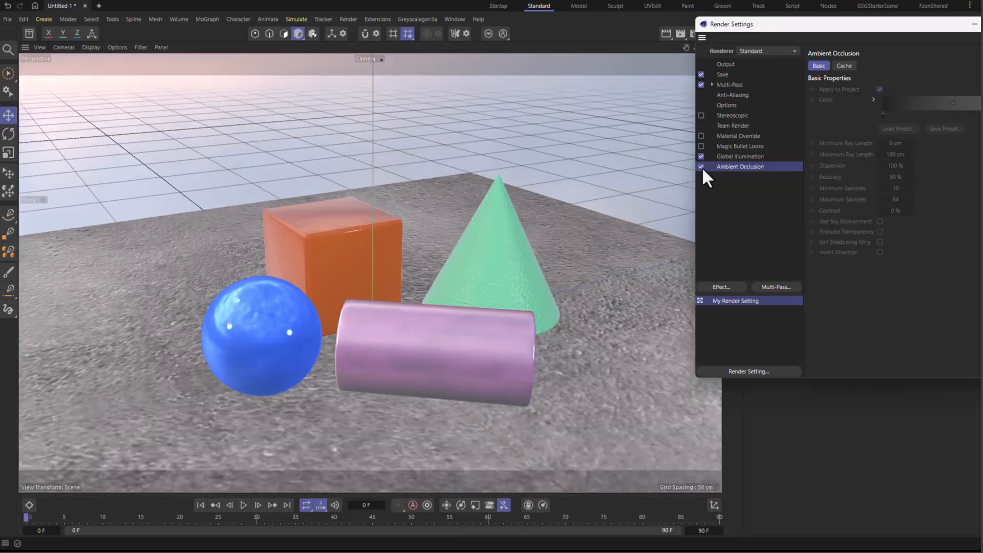
{"action": "left_click", "coordinate": [701, 167]}
{"action": "left_click", "coordinate": [981, 24]}
{"action": "key", "text": "ctrl+r"}
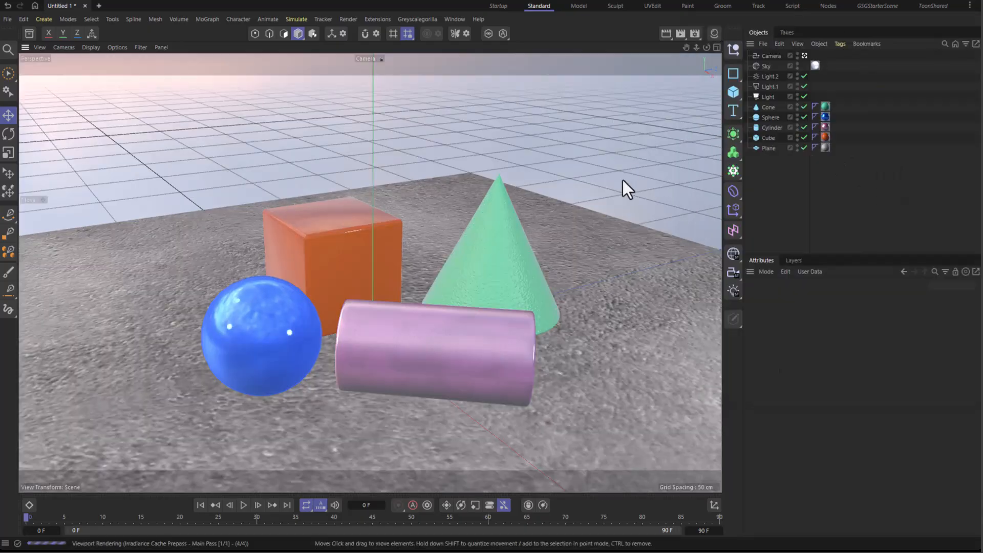